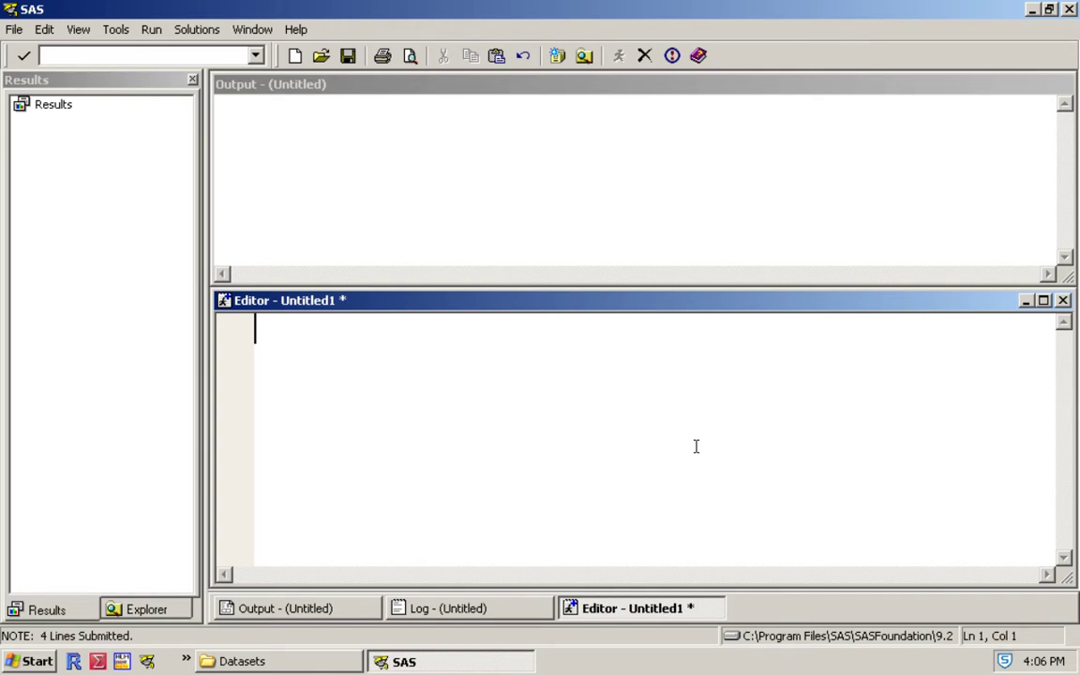
Write PROC GCHART DATA = hotdogs; VBAR Type; RUN; and select the whole program
{"action": "type", "text": "PROC GCH"}
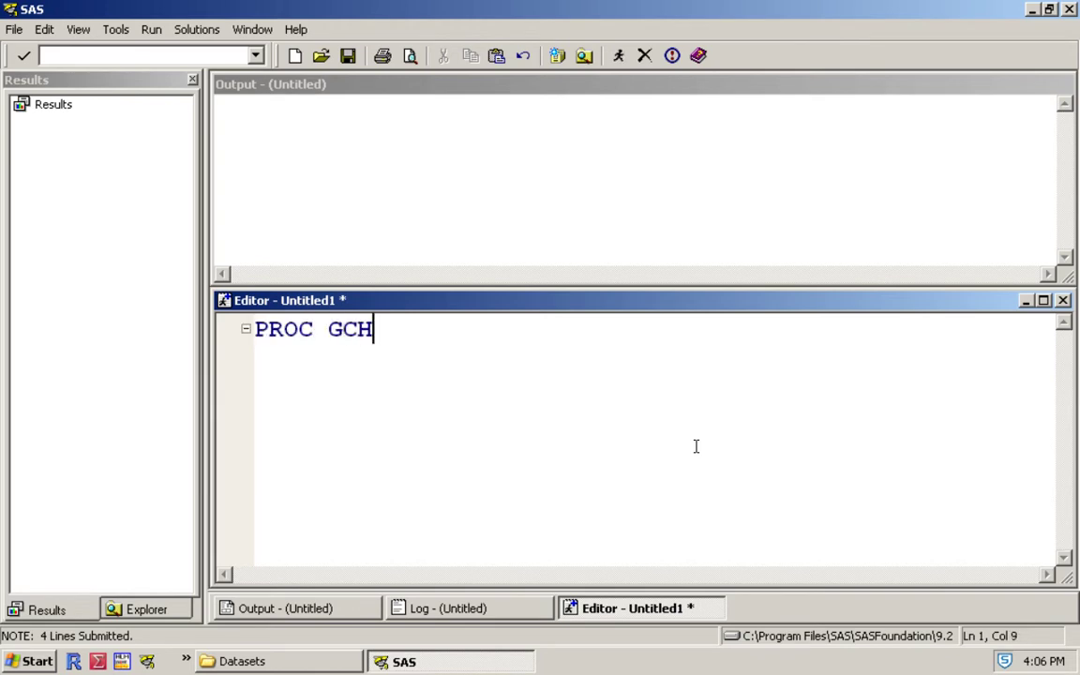
{"action": "type", "text": "ART DAT"}
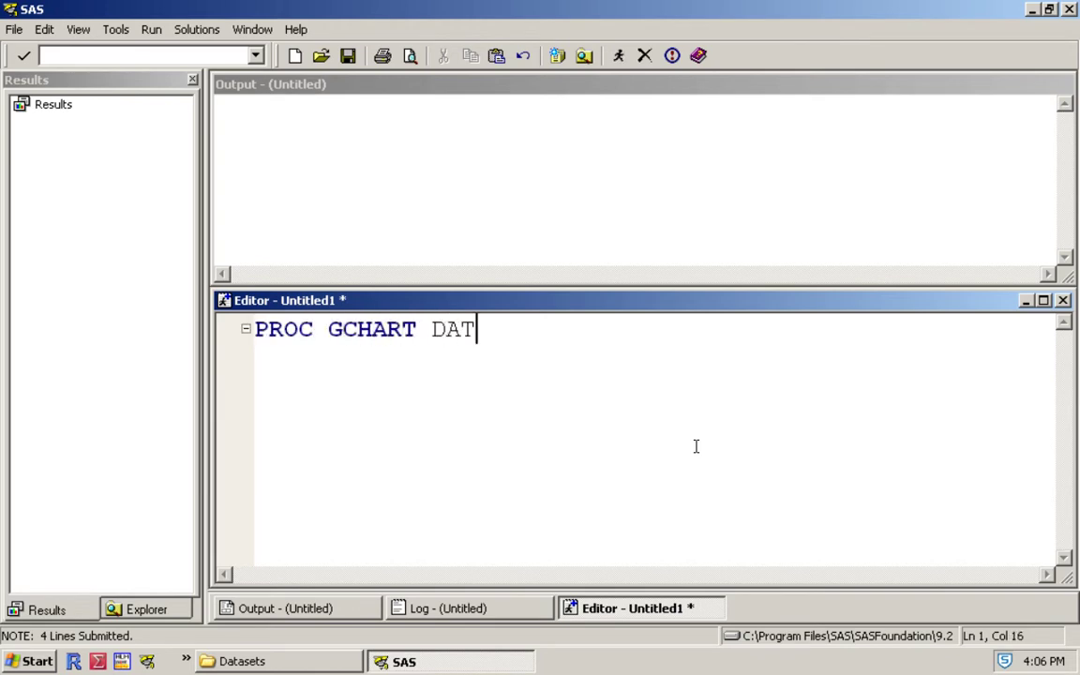
{"action": "type", "text": "A = hotdogs;"}
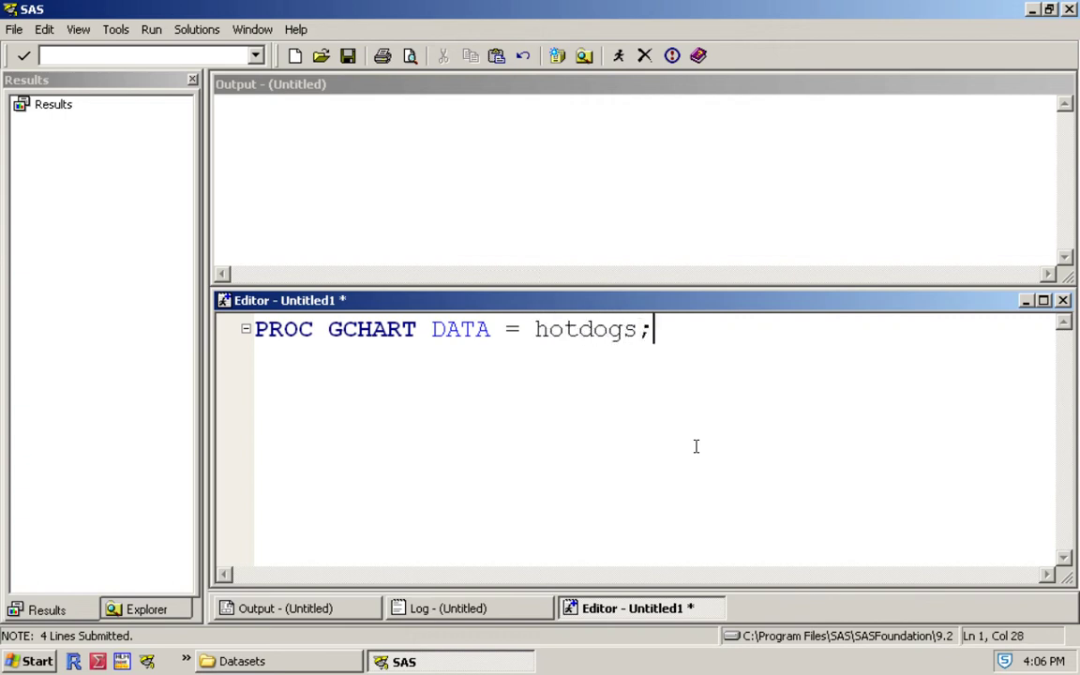
{"action": "key", "text": "Return"}
{"action": "key", "text": "Return"}
{"action": "type", "text": "RUN;"}
{"action": "key", "text": "Up"}
{"action": "type", "text": "VB"}
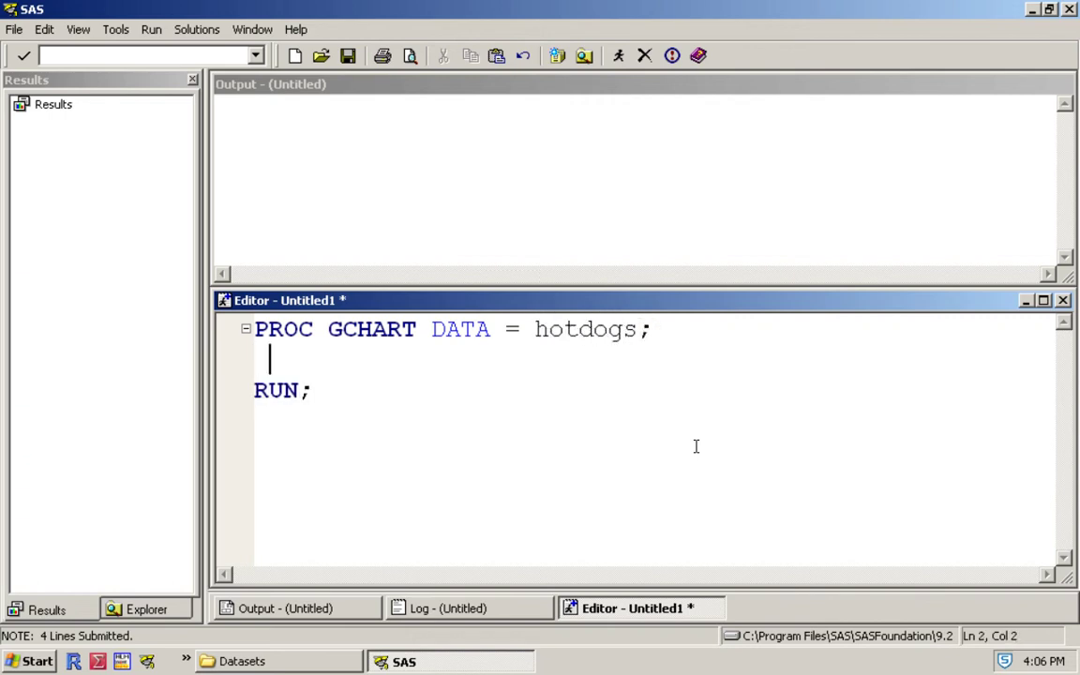
{"action": "type", "text": "AR Type;"}
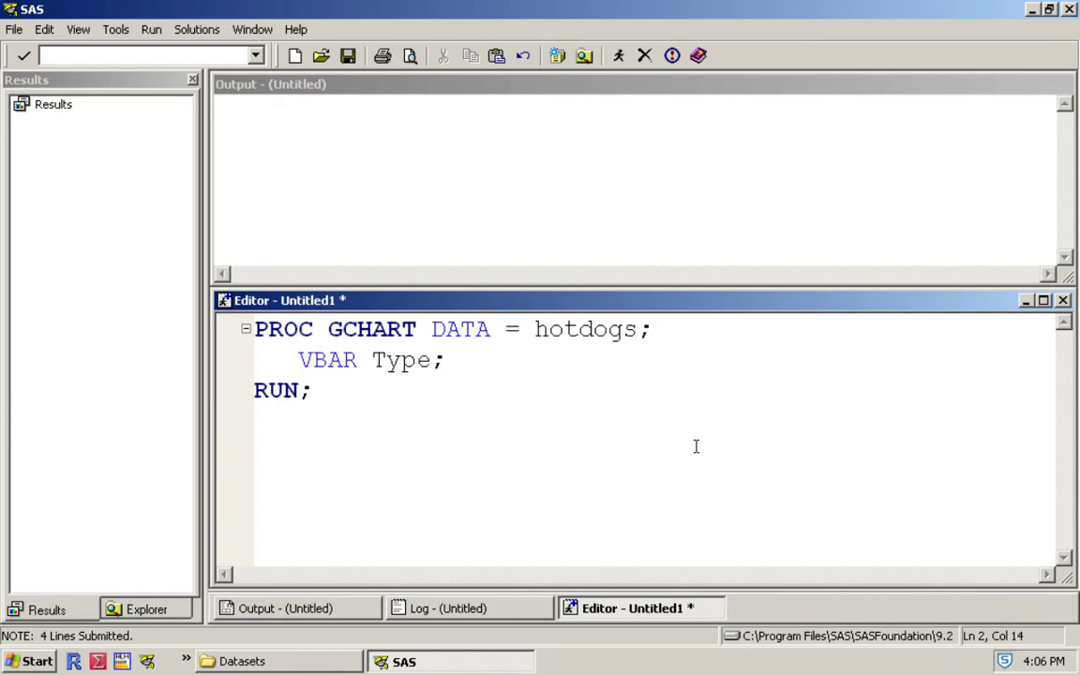
{"action": "key", "text": "ctrl+a"}
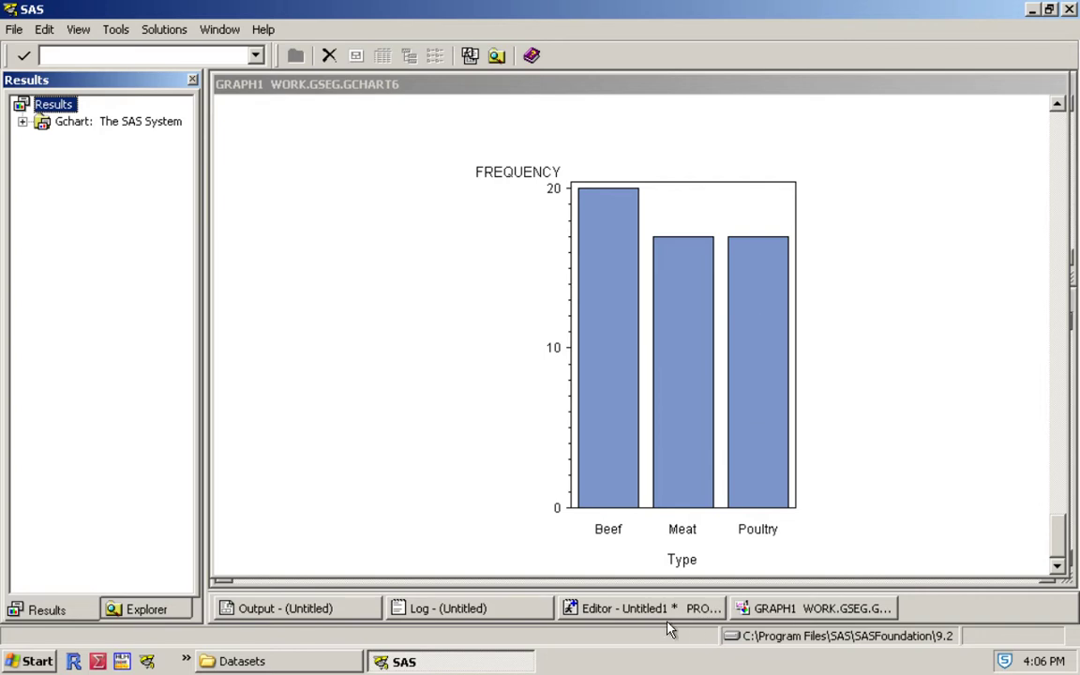
Bring the editor back and place the cursor after the first program's RUN; line
{"action": "left_click", "coordinate": [642, 608]}
{"action": "key", "text": "F3"}
{"action": "left_click", "coordinate": [531, 441]}
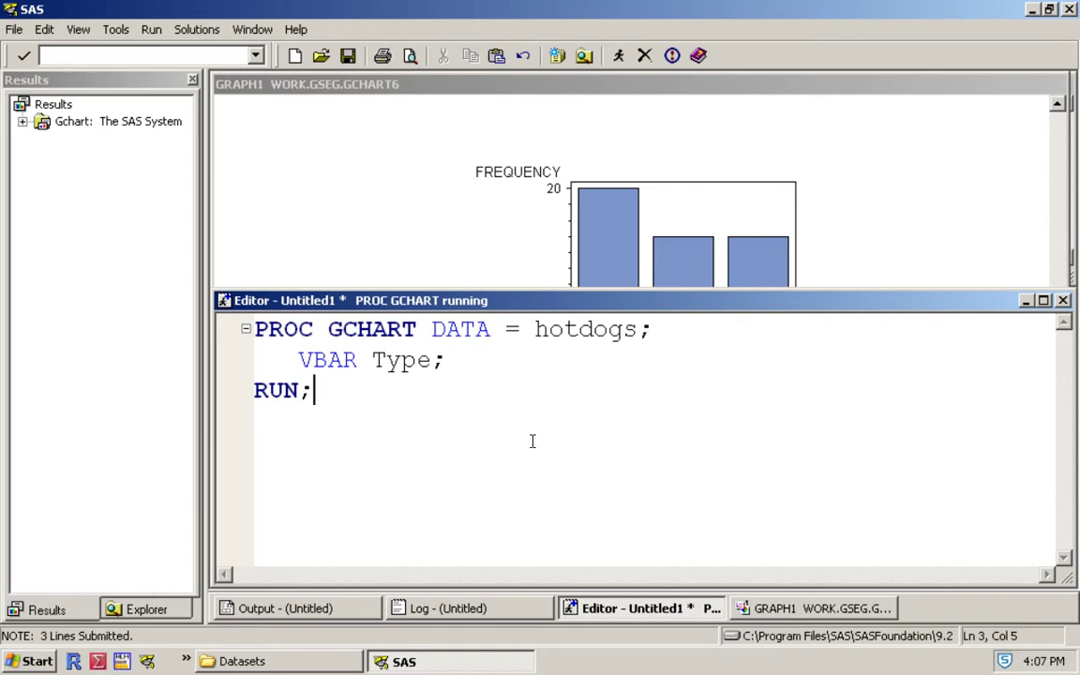
Write a second PROC GCHART on hotdogs with VBAR Type / SUBGROUPS = Calories
{"action": "key", "text": "Return"}
{"action": "key", "text": "Return"}
{"action": "type", "text": "PRO"}
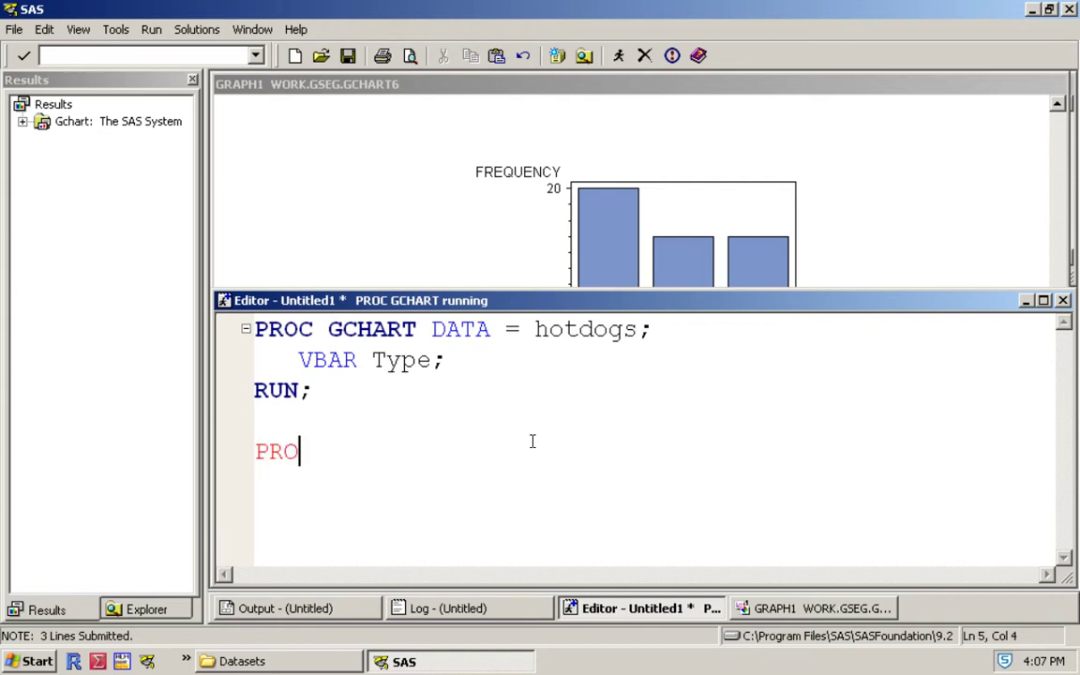
{"action": "type", "text": "C GCHART"}
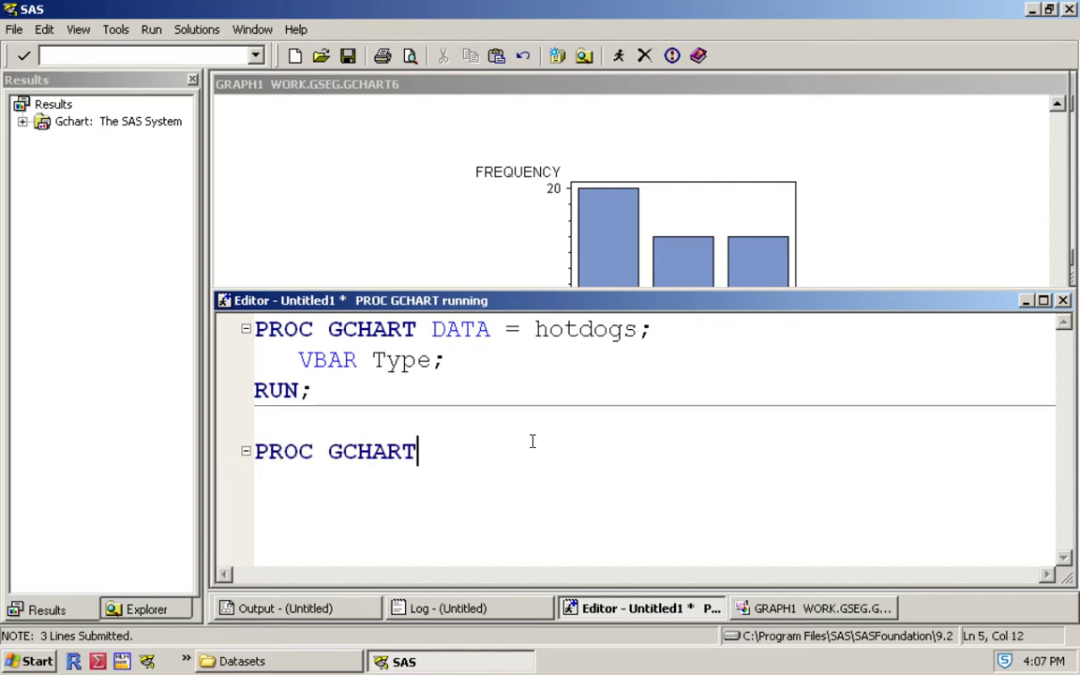
{"action": "type", "text": " DATA = hot"}
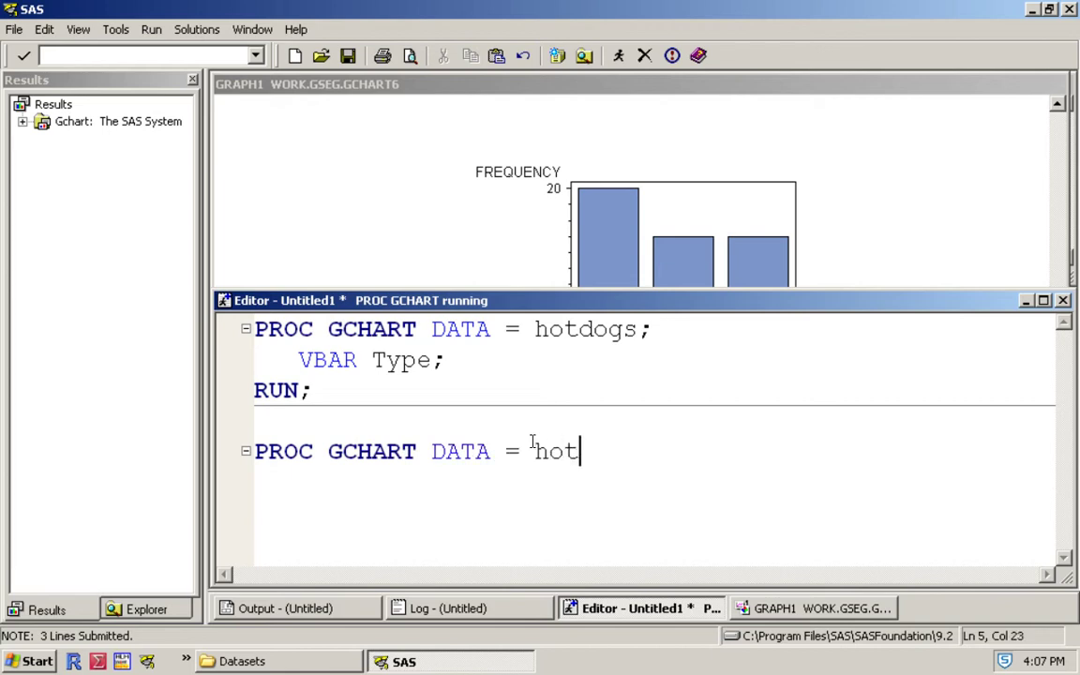
{"action": "type", "text": "dogs;"}
{"action": "key", "text": "Return"}
{"action": "key", "text": "Return"}
{"action": "type", "text": "RUN1"}
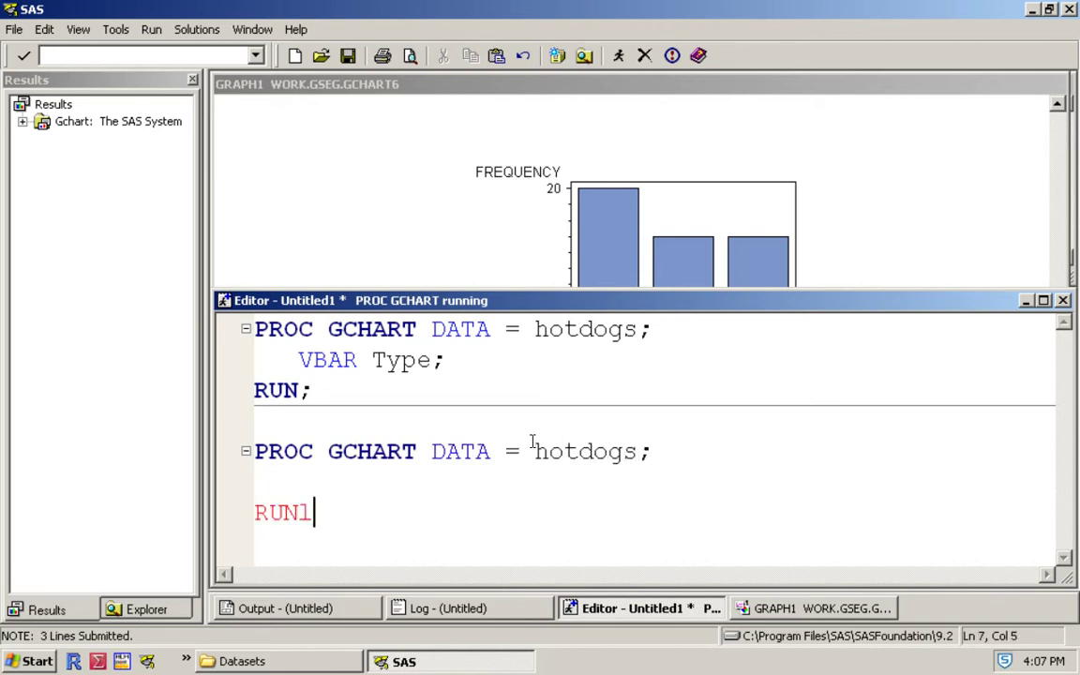
{"action": "key", "text": "BackSpace"}
{"action": "type", "text": ";"}
{"action": "key", "text": "Up"}
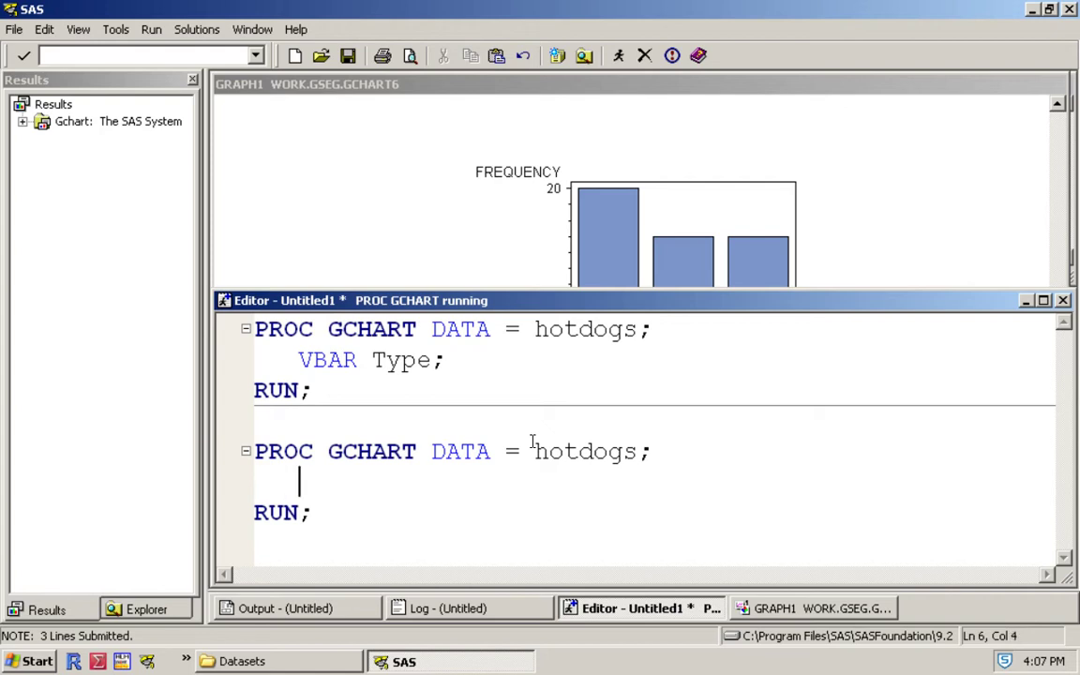
{"action": "type", "text": "VBAR "}
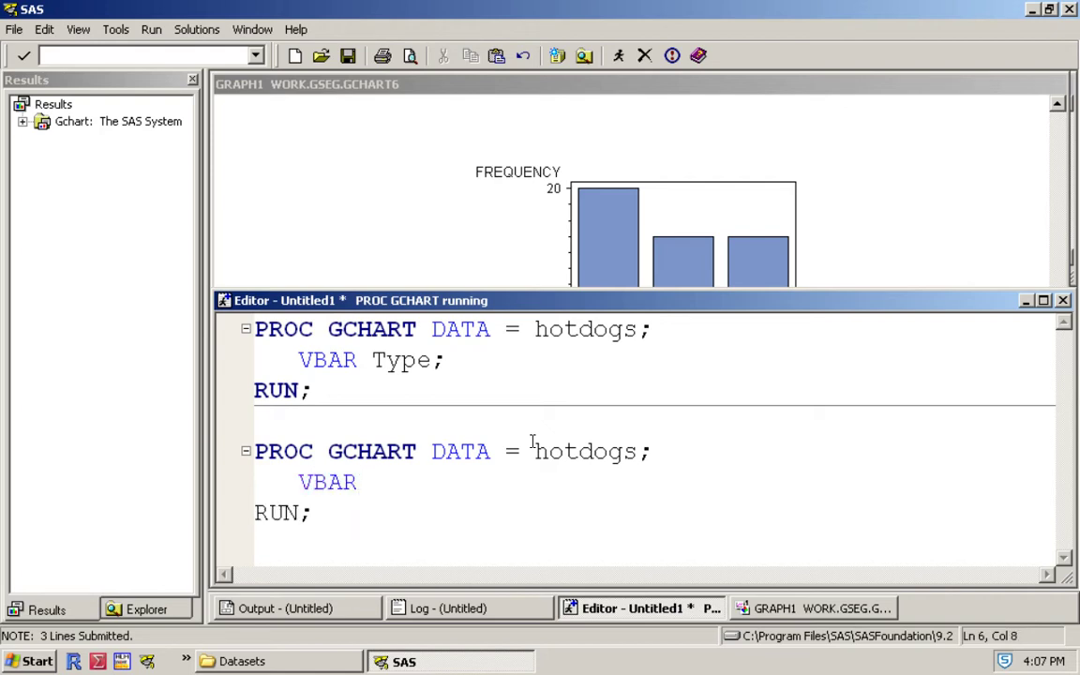
{"action": "type", "text": "Type "}
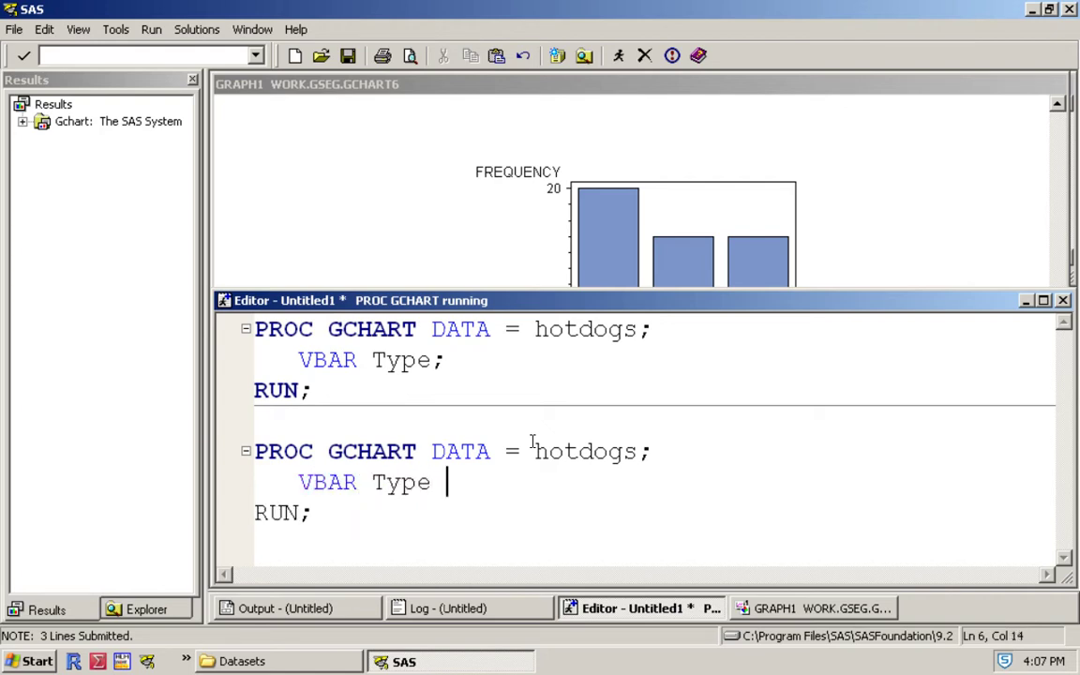
{"action": "type", "text": "/ SUB"}
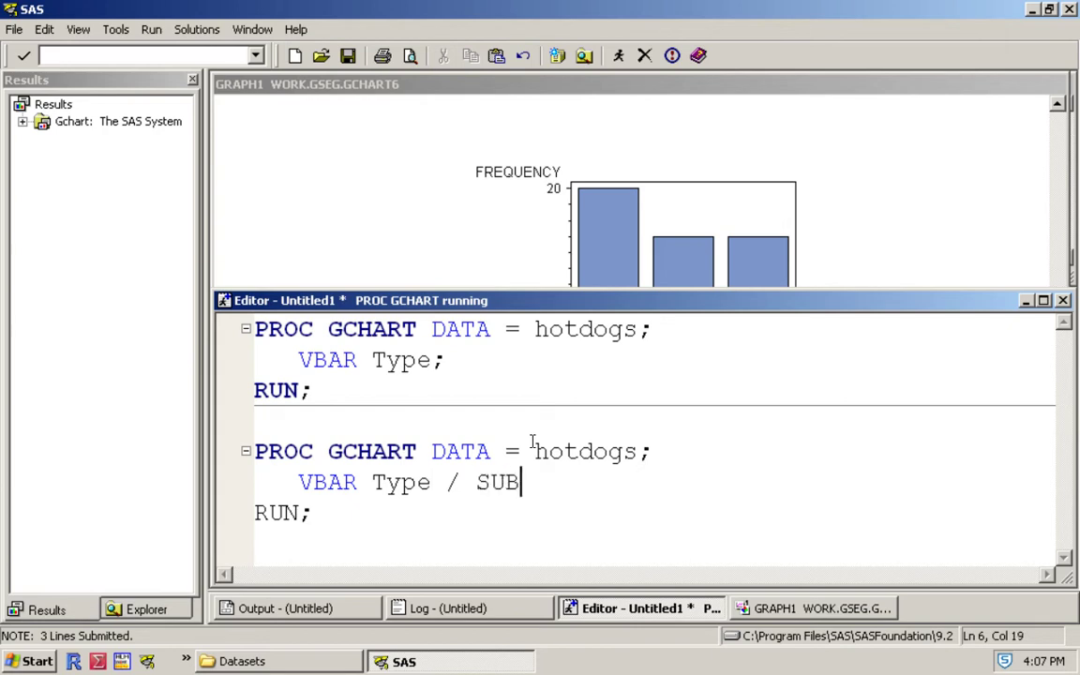
{"action": "type", "text": "GROUPS"}
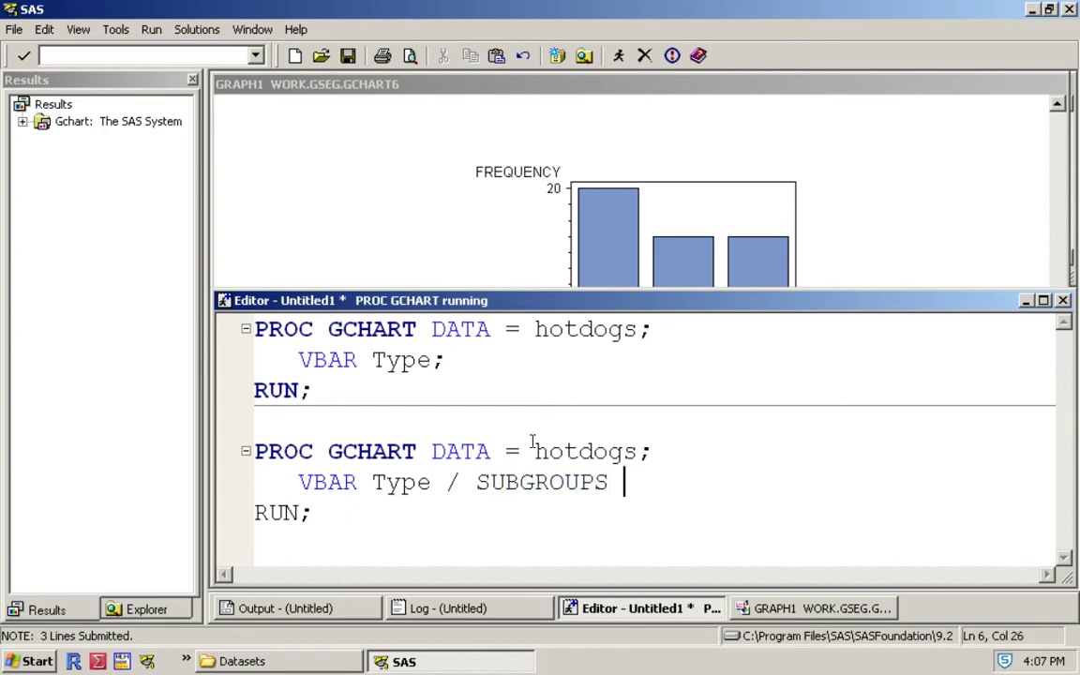
{"action": "type", "text": " = Calories;"}
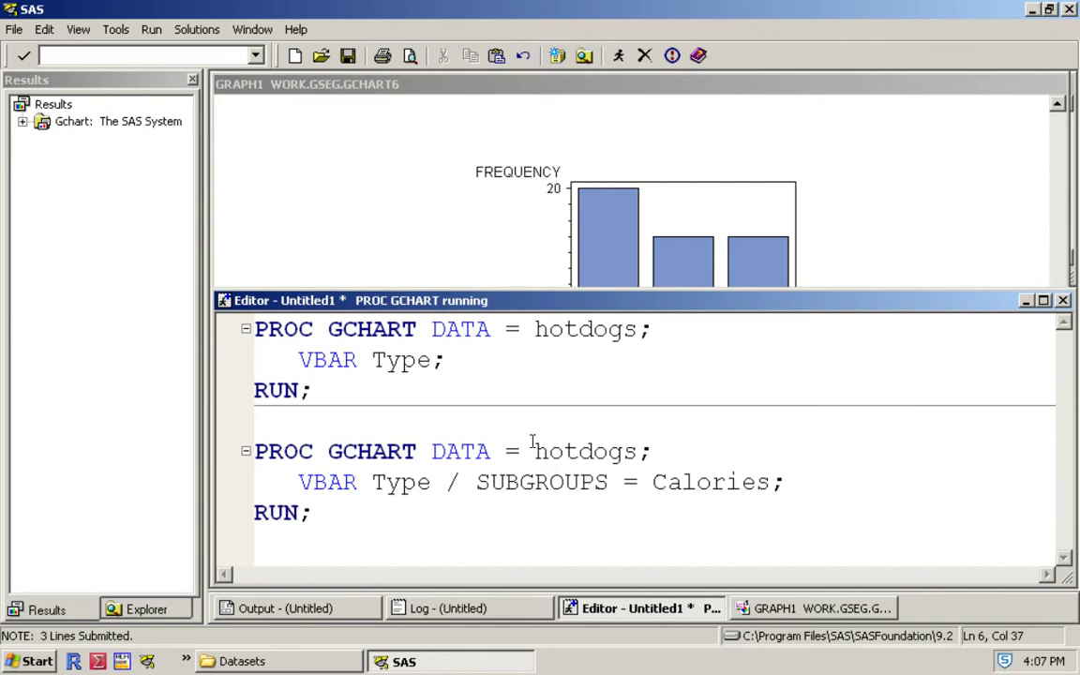
Add the statement FORMAT Calories healthy.; to the second chart program
{"action": "key", "text": "Return"}
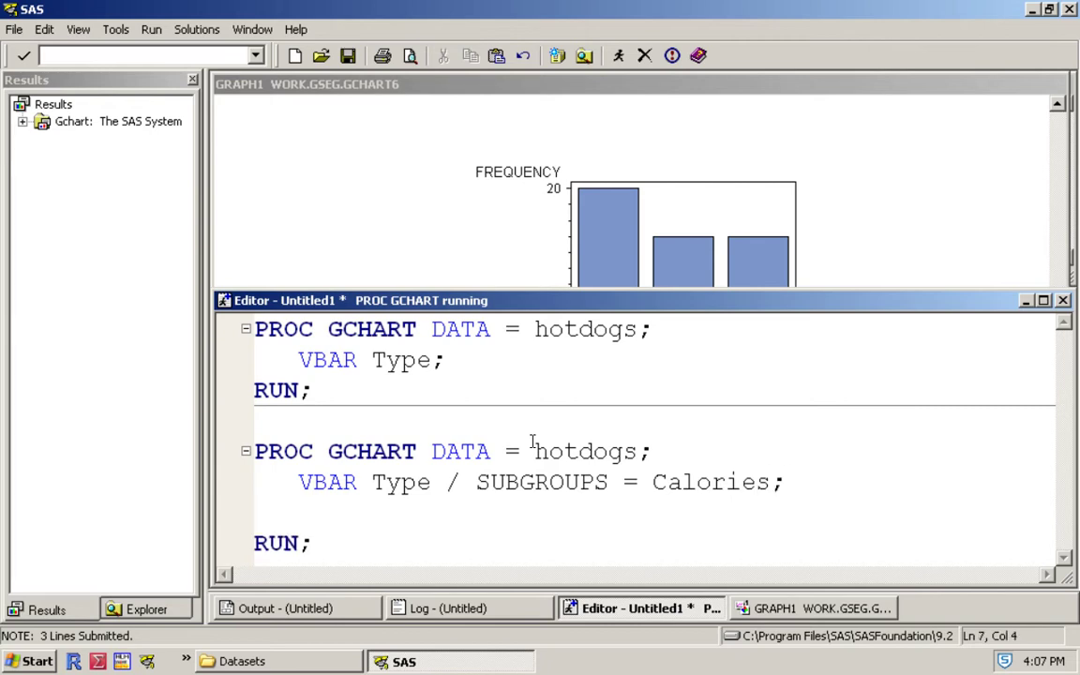
{"action": "type", "text": "FORMAT"}
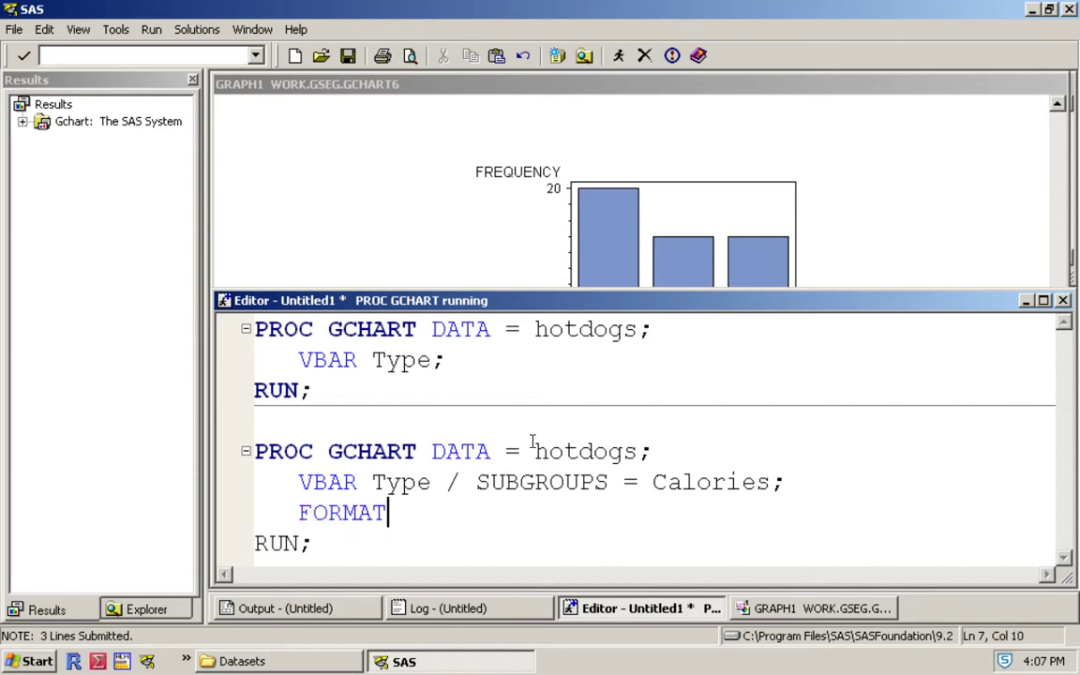
{"action": "type", "text": " Calories healthy"}
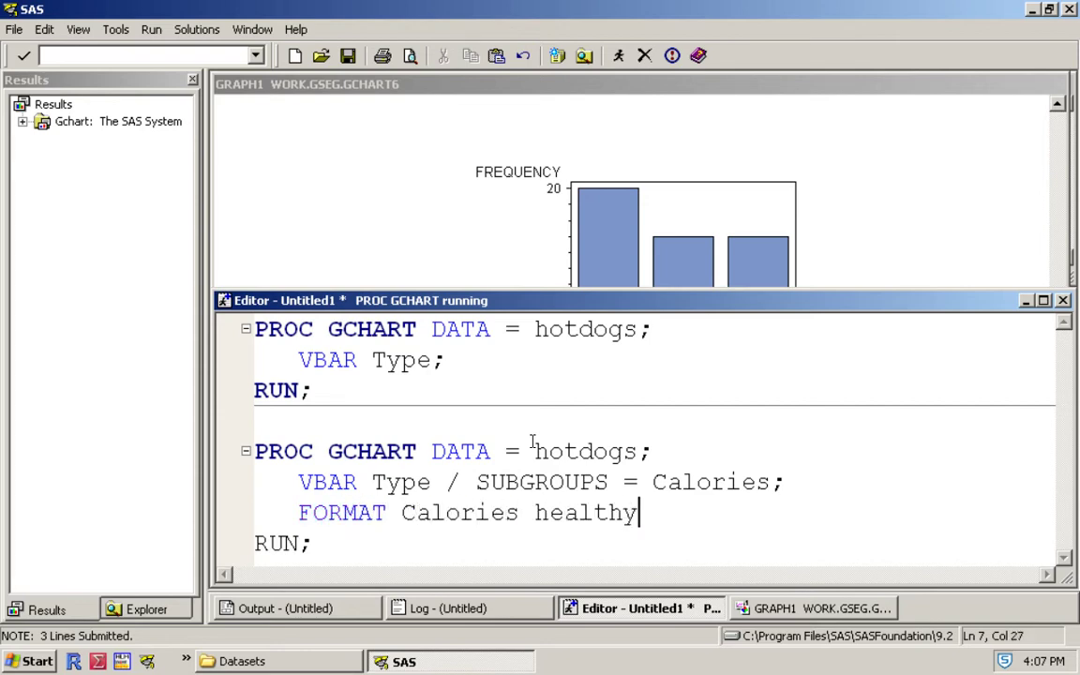
{"action": "type", "text": ".;"}
{"action": "key", "text": "Left"}
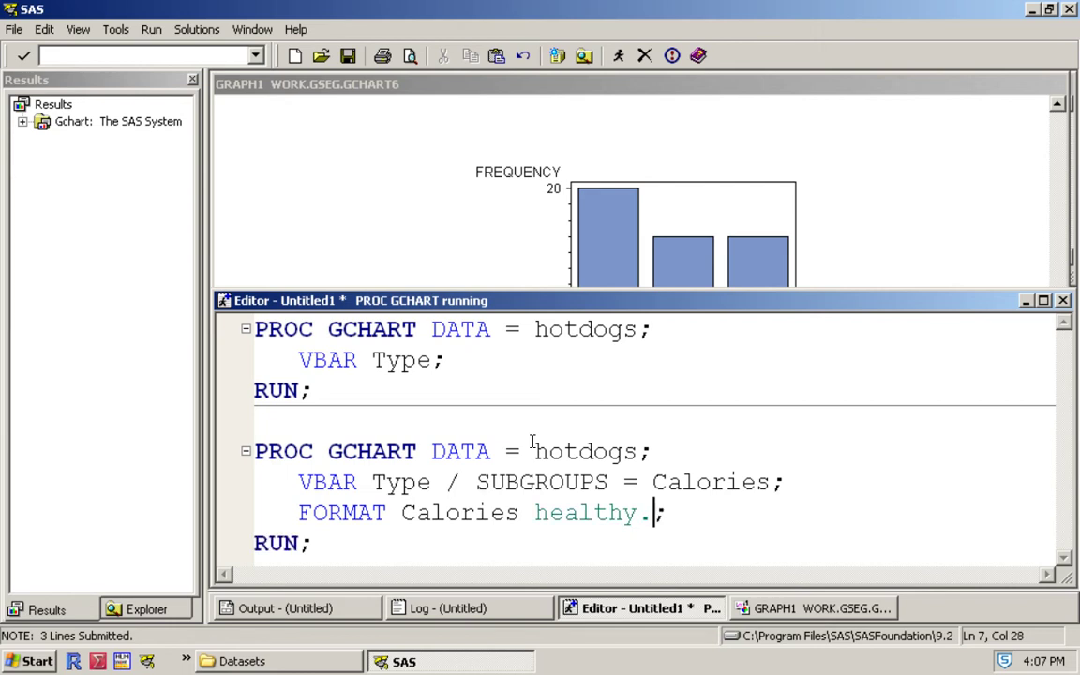
{"action": "key", "text": "shift+Left"}
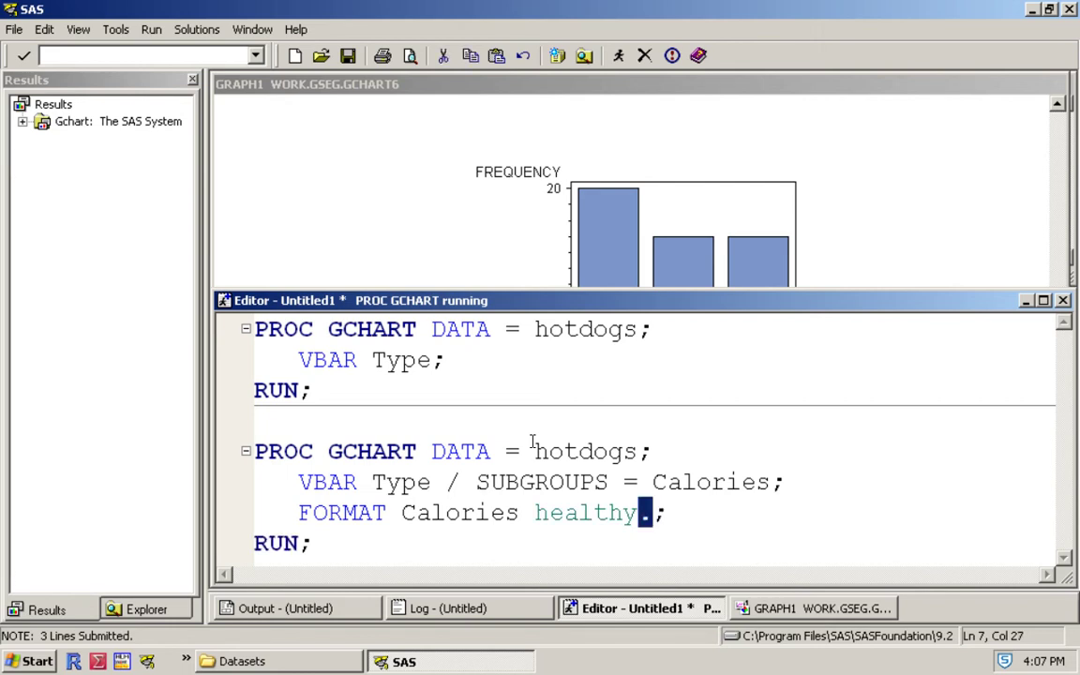
{"action": "left_click", "coordinate": [367, 542]}
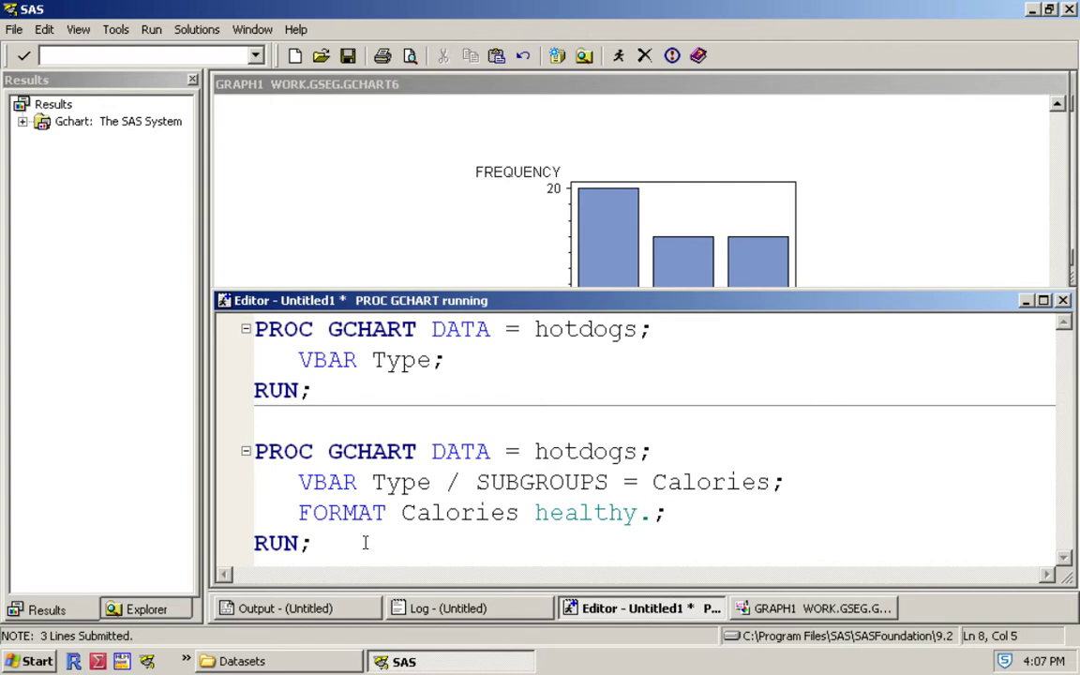
Submit the second program to get stacked Calories True/False bars by Type, then return to the editor
{"action": "key", "text": "shift+Up"}
{"action": "key", "text": "shift+Up"}
{"action": "key", "text": "shift+Up"}
{"action": "key", "text": "shift+Home"}
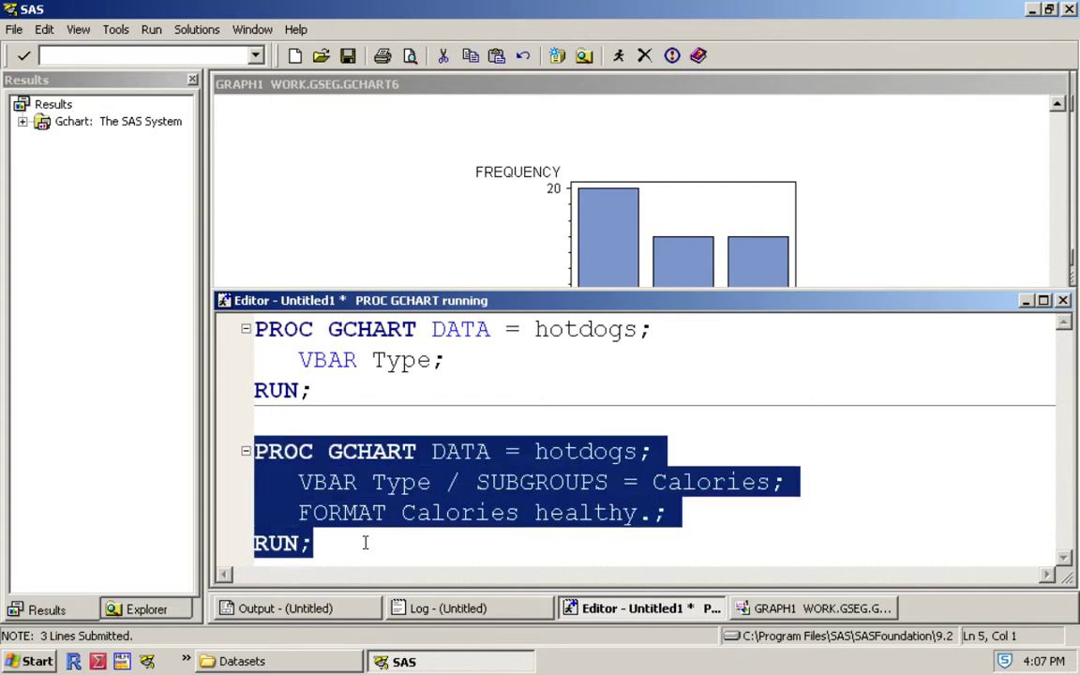
{"action": "left_click", "coordinate": [618, 55]}
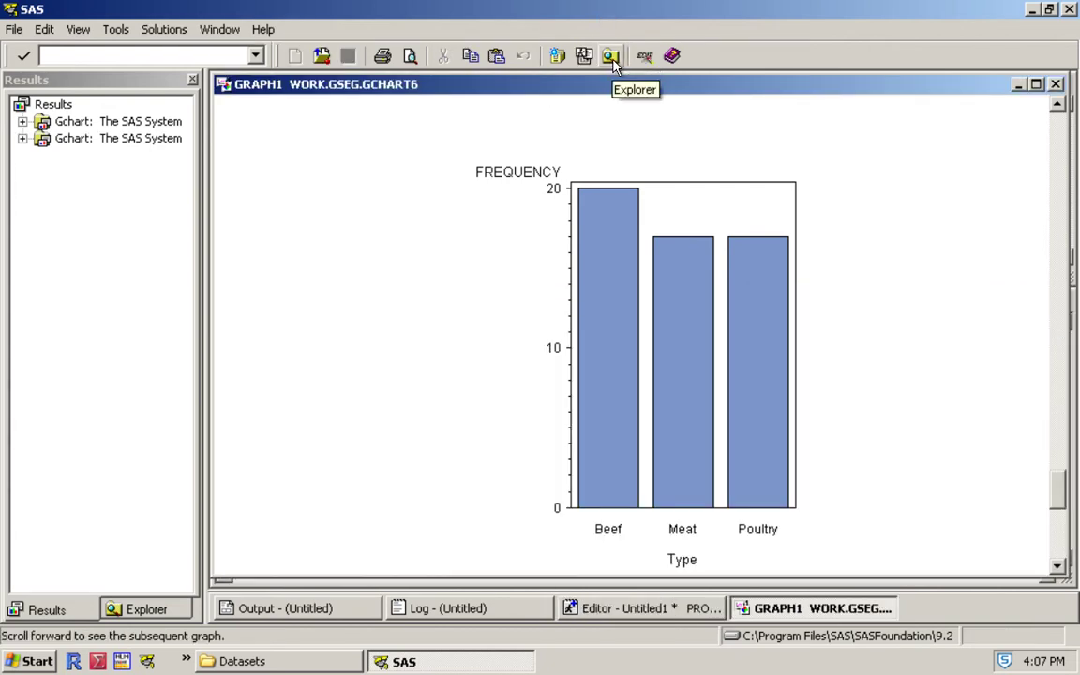
{"action": "scroll", "coordinate": [822, 222], "scroll_direction": "down", "scroll_amount": 2}
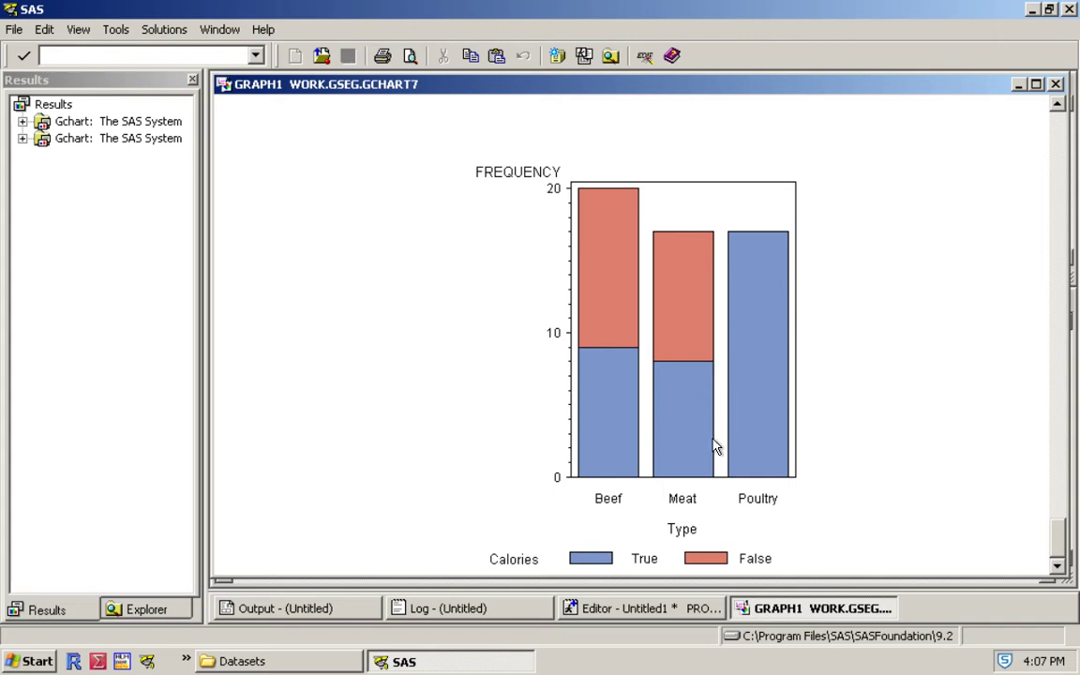
{"action": "left_click", "coordinate": [625, 608]}
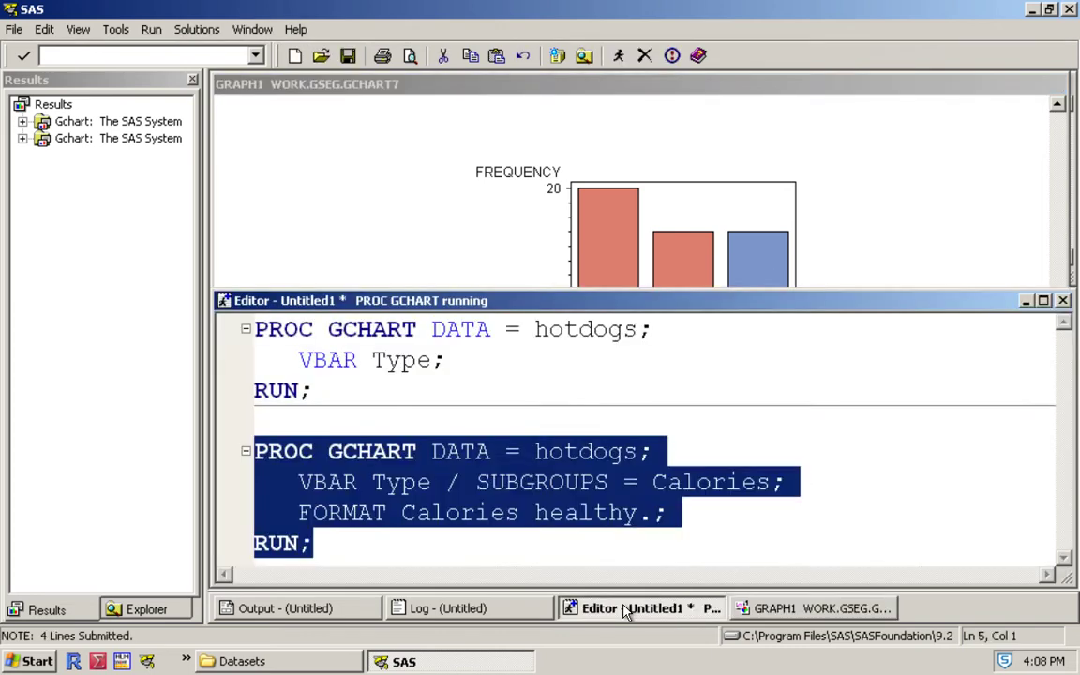
Write PROC GCHART DATA = hotdogs2 with VBAR Type / SUBGROUPS = Healthy below the existing code
{"action": "left_click", "coordinate": [484, 549]}
{"action": "key", "text": "Return"}
{"action": "key", "text": "Return"}
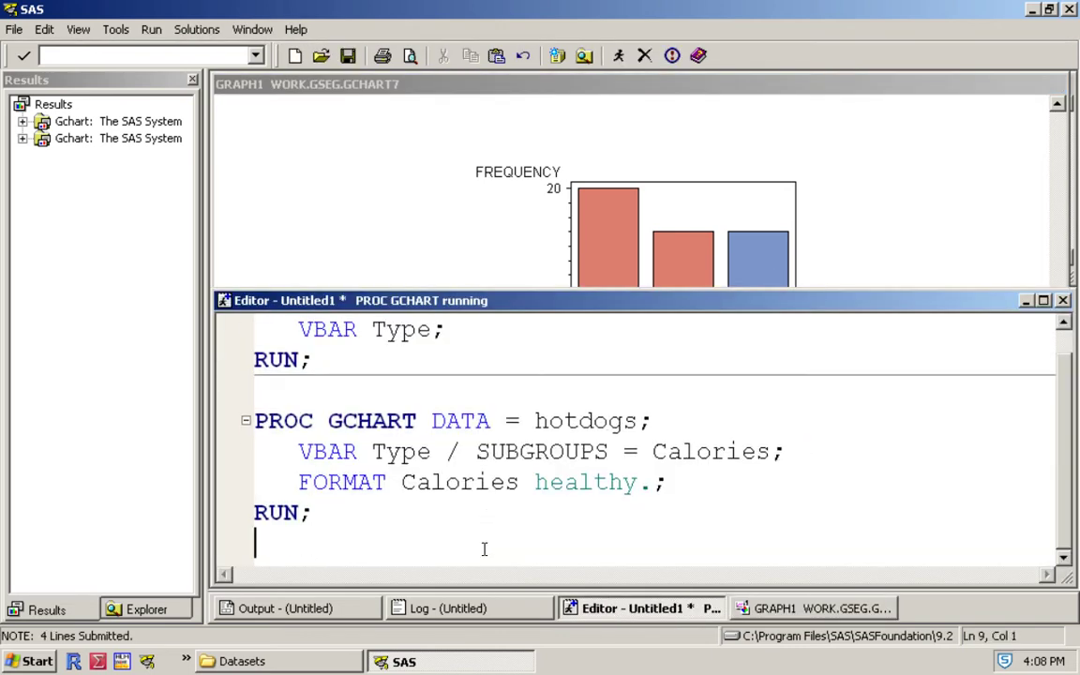
{"action": "type", "text": "PROC "}
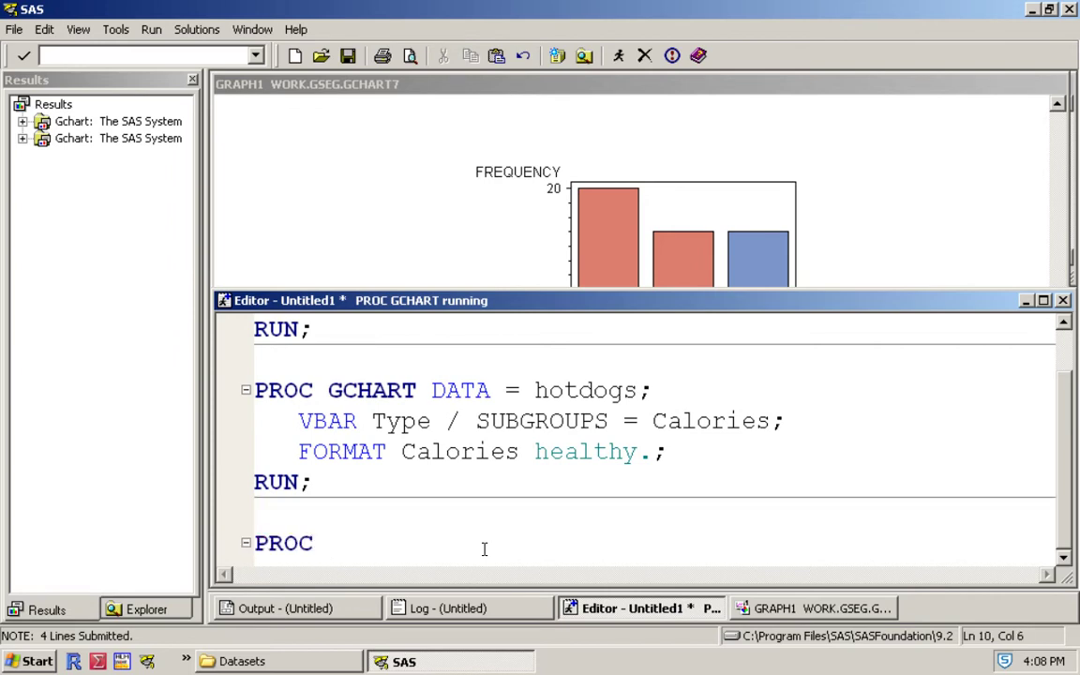
{"action": "type", "text": "GCHART D"}
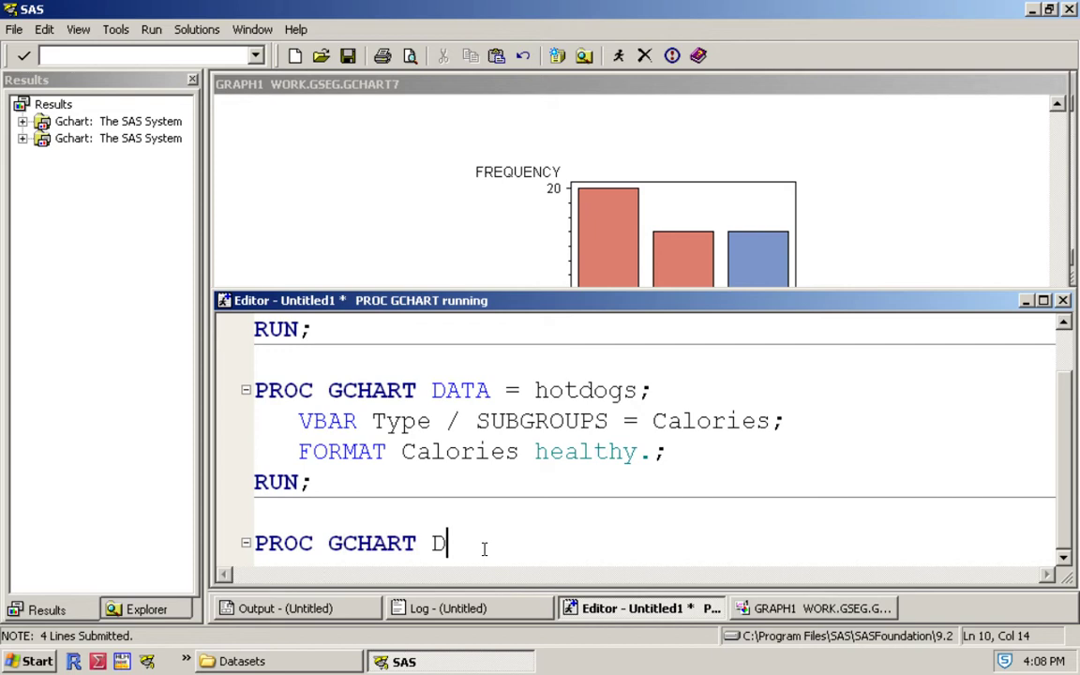
{"action": "type", "text": "ATA = hotdogs2;"}
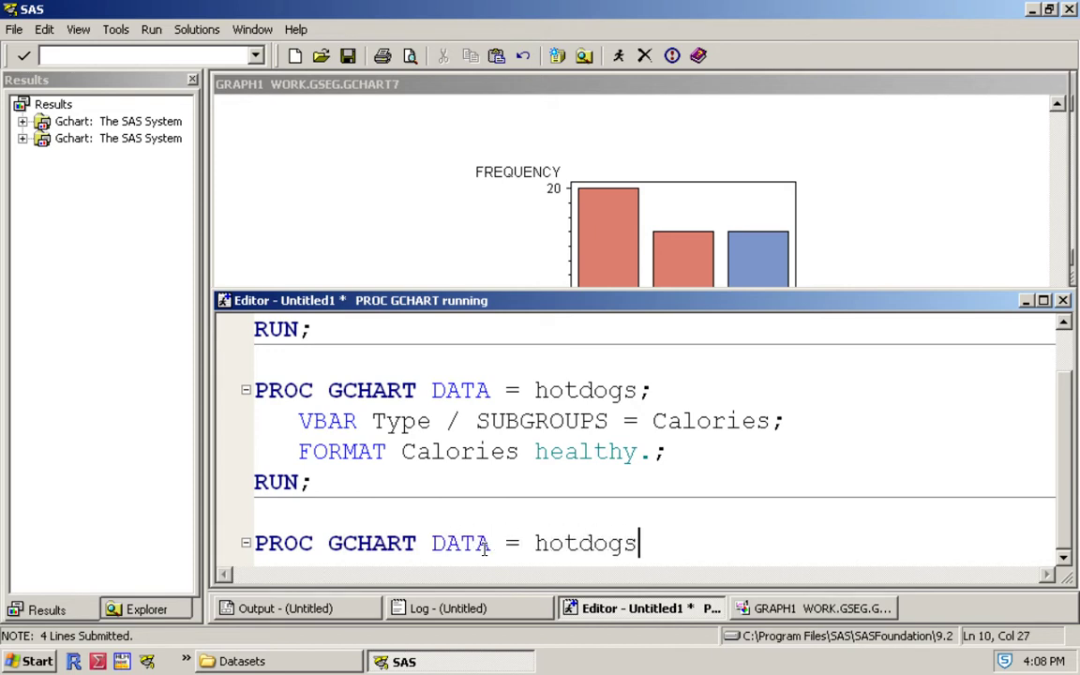
{"action": "key", "text": "Return"}
{"action": "key", "text": "Return"}
{"action": "type", "text": "RUN;"}
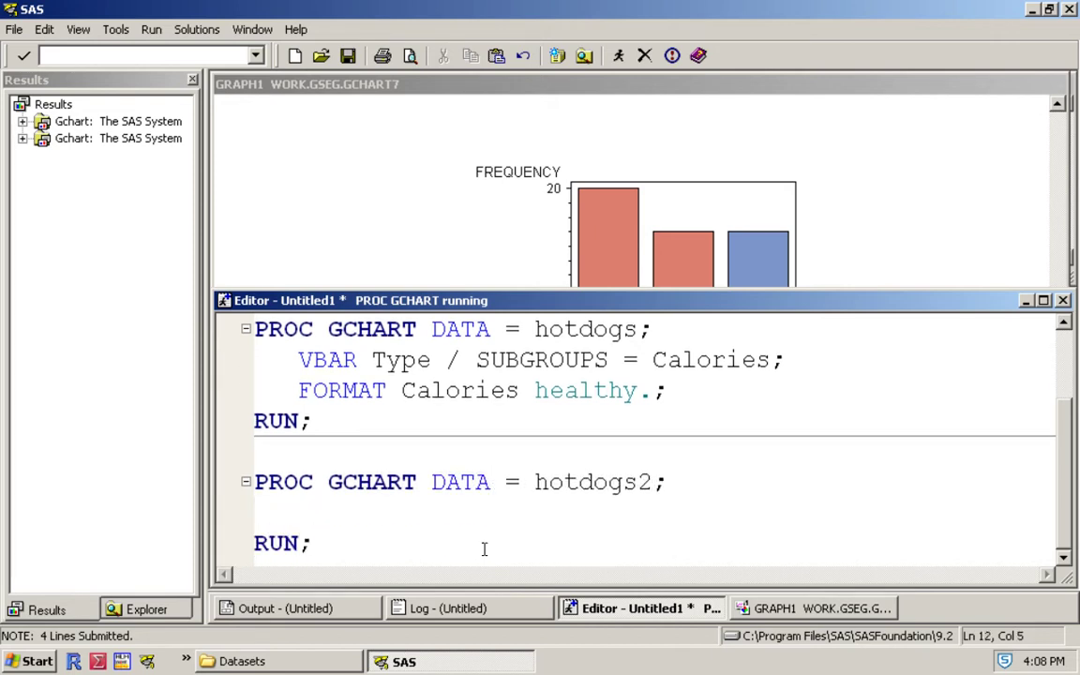
{"action": "key", "text": "Up"}
{"action": "type", "text": "VBAR"}
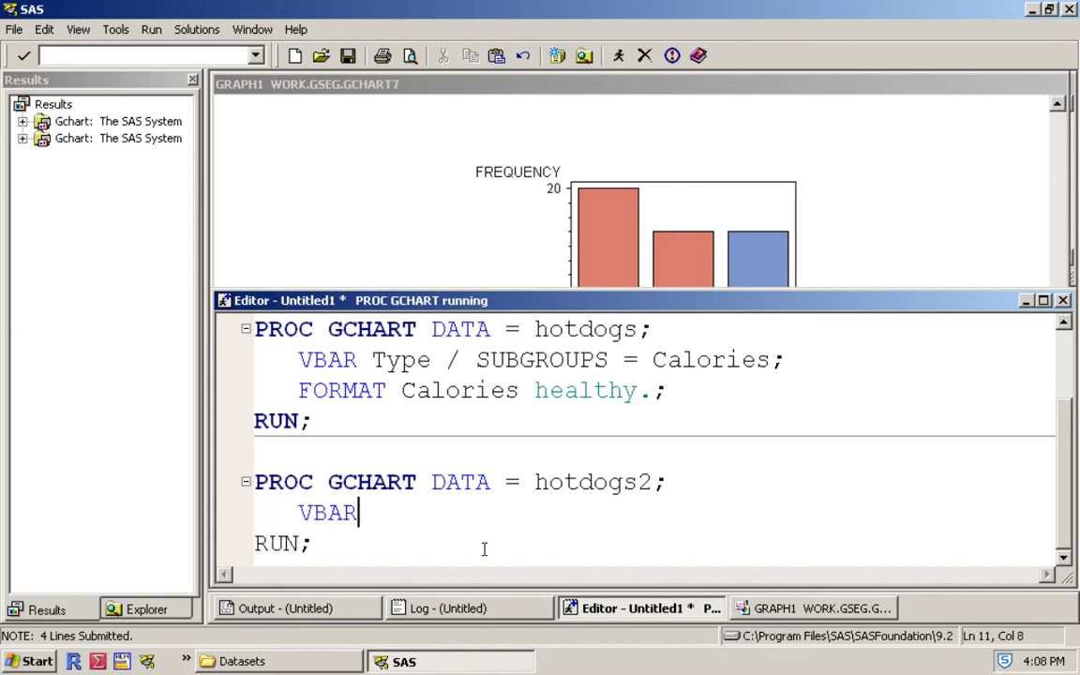
{"action": "type", "text": " Type"}
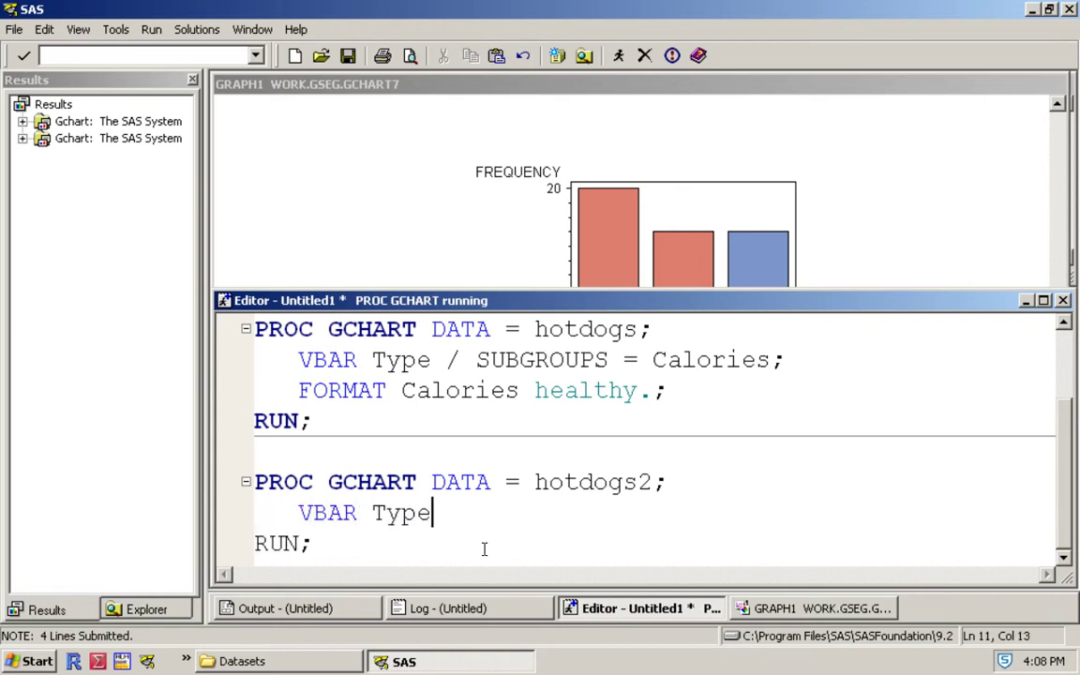
{"action": "type", "text": " / SUBG"}
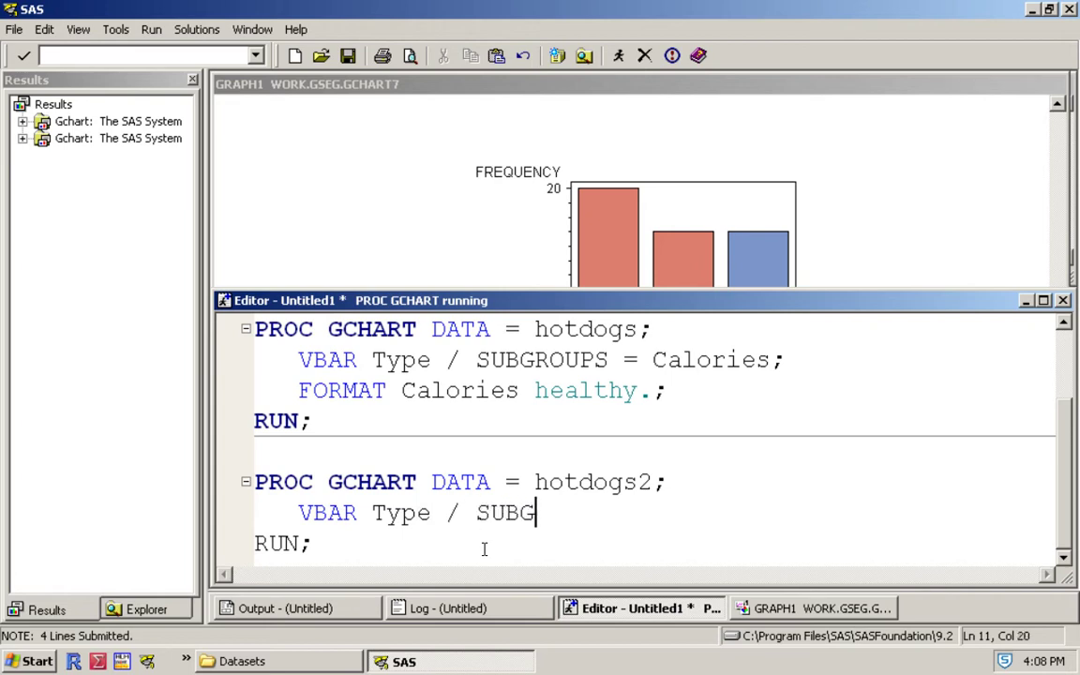
{"action": "type", "text": "ROUPS = Healthy;"}
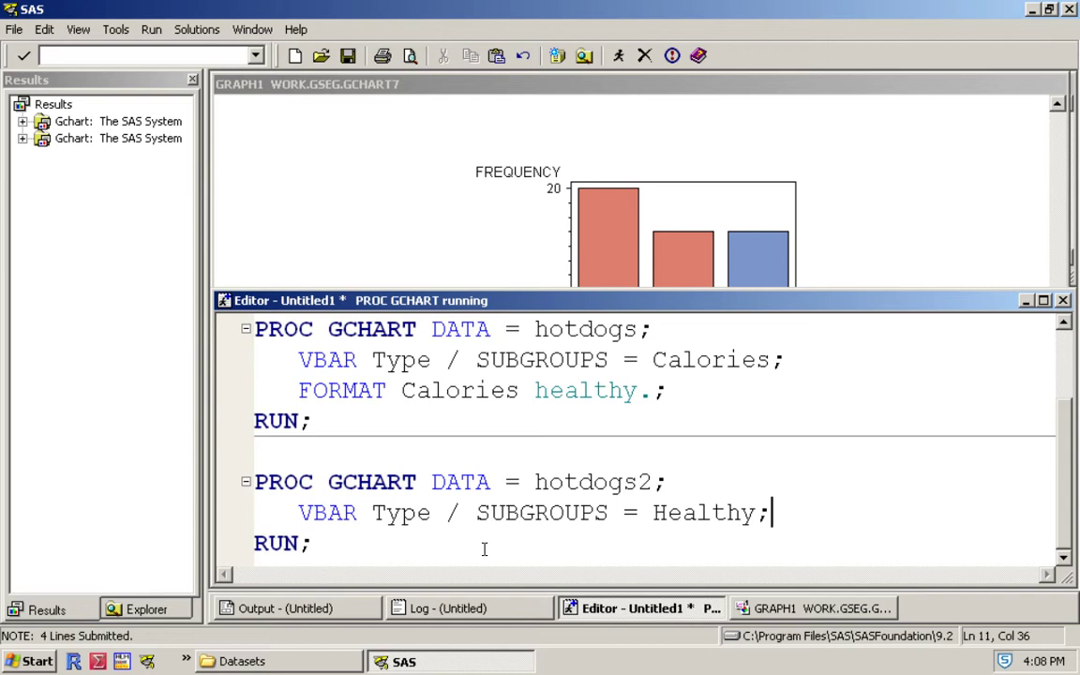
Select the three-line hotdogs2 program and submit it
{"action": "key", "text": "Down"}
{"action": "key", "text": "shift+Up"}
{"action": "key", "text": "shift+Up"}
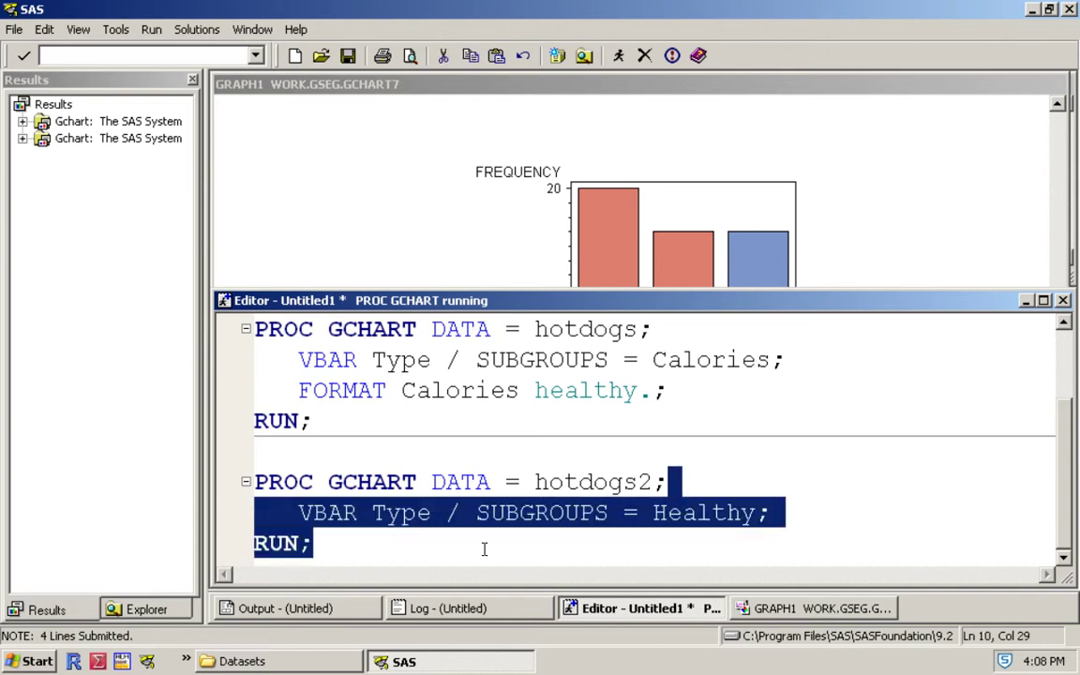
{"action": "key", "text": "shift+Home"}
{"action": "left_click", "coordinate": [618, 55]}
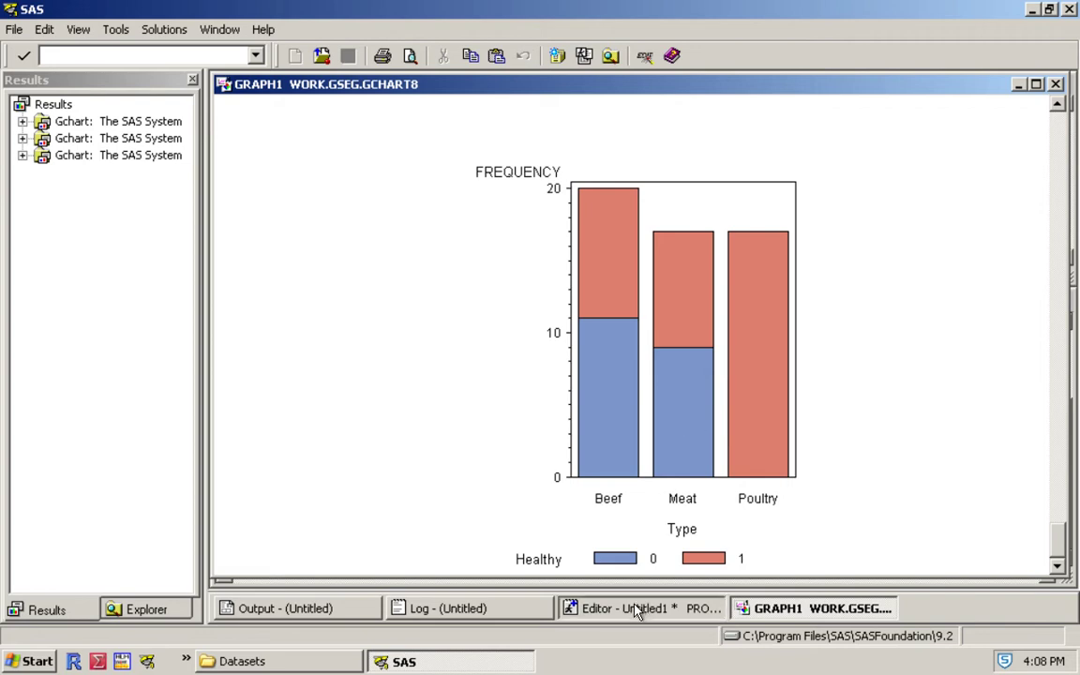
Return to the code editor and select all the GCHART code
{"action": "left_click", "coordinate": [605, 609]}
{"action": "left_click", "coordinate": [536, 513]}
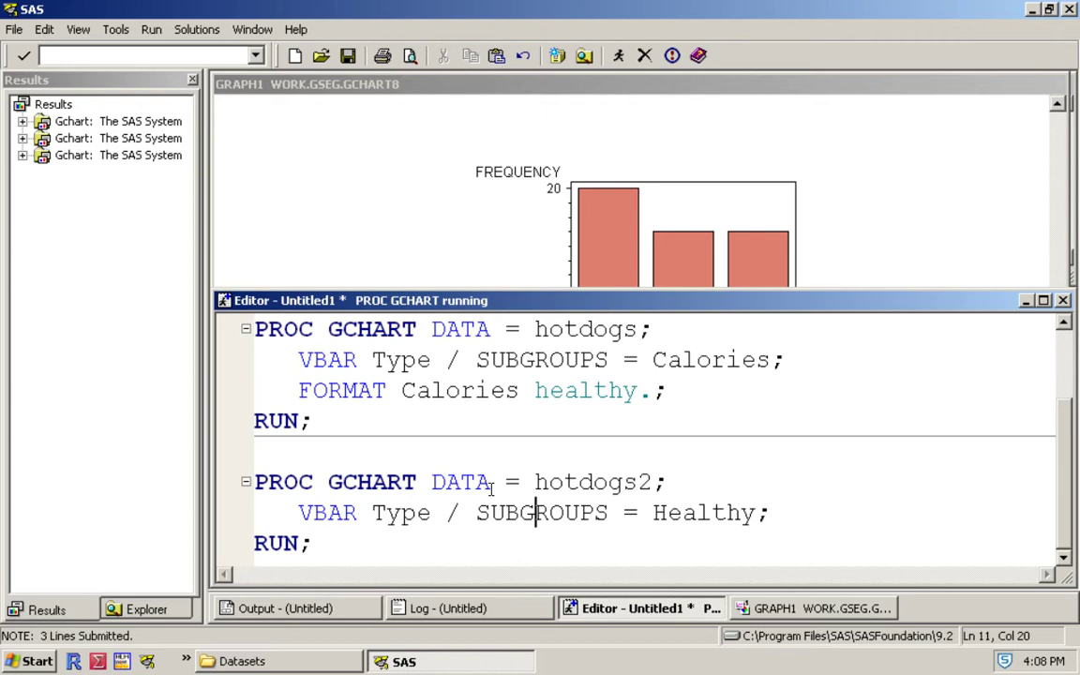
{"action": "key", "text": "ctrl+a"}
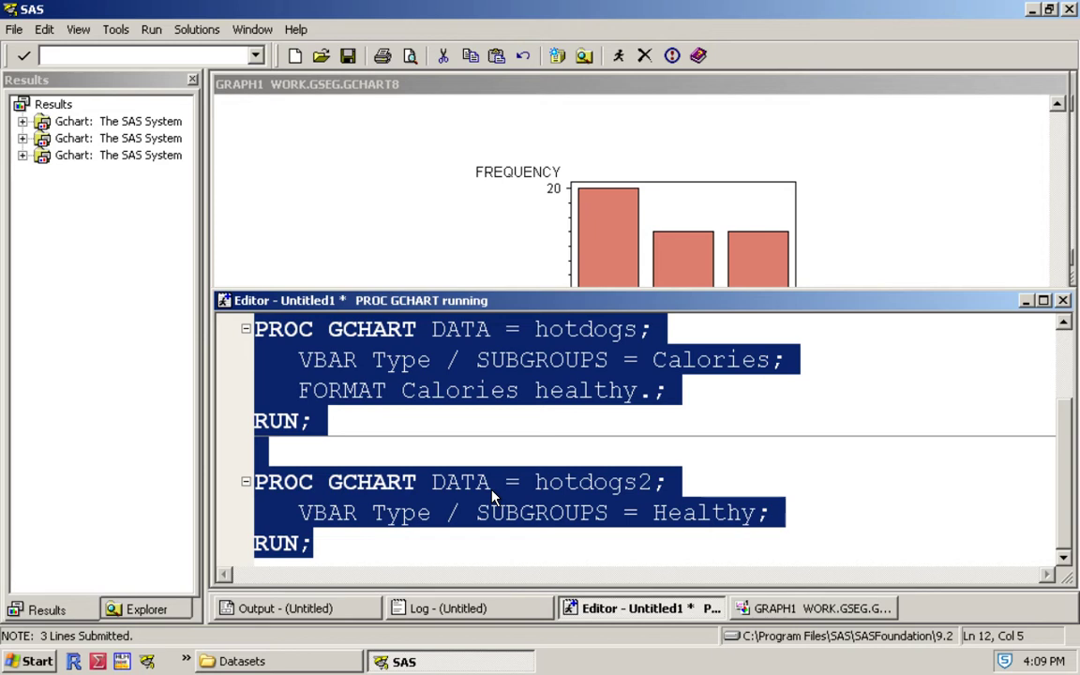
Replace the code with PROC UNIVARIATE on hotdogs using VAR Calories and HISTOGRAM, and submit it
{"action": "key", "text": "Delete"}
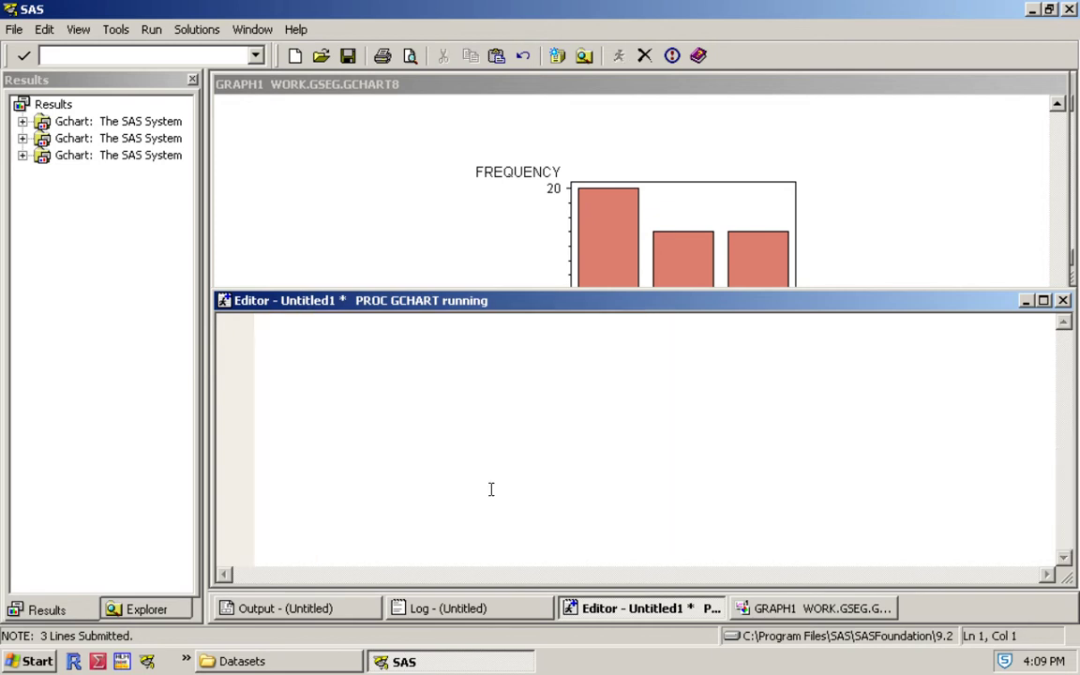
{"action": "type", "text": "PROC UNIVARIA"}
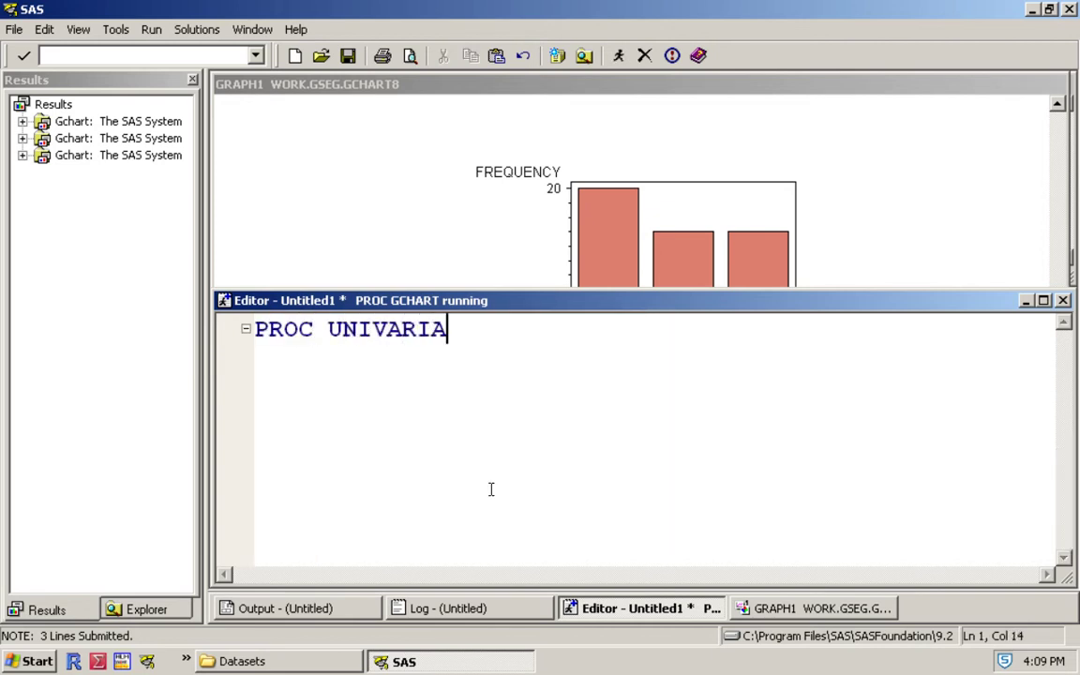
{"action": "type", "text": "TE DATA = hotod"}
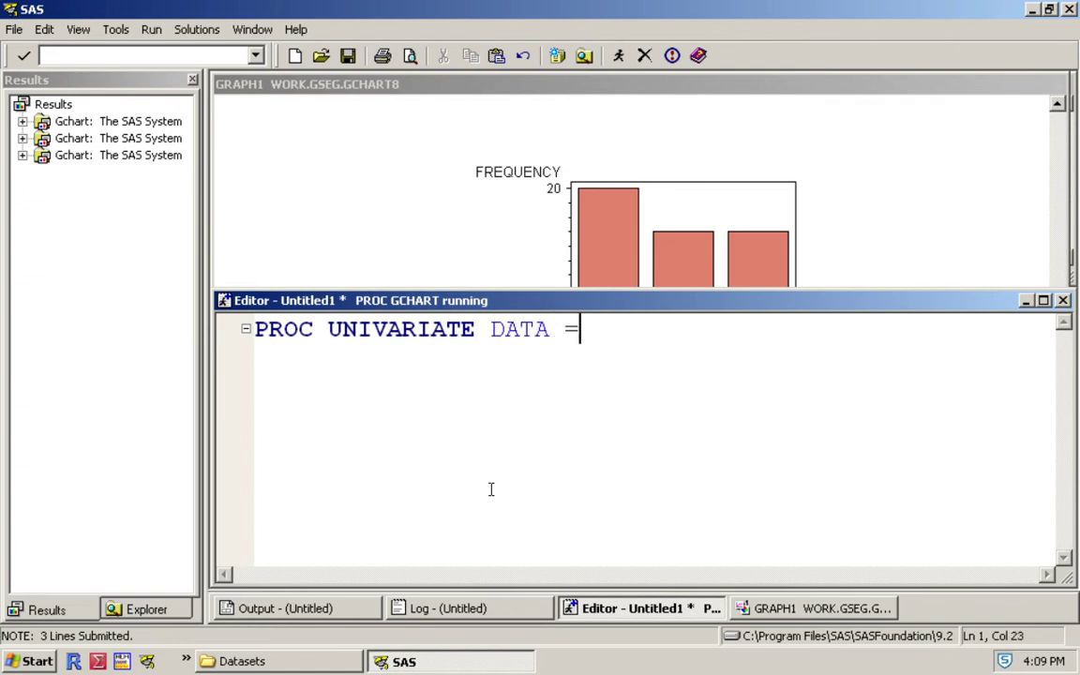
{"action": "key", "text": "BackSpace"}
{"action": "key", "text": "BackSpace"}
{"action": "type", "text": "dogs;"}
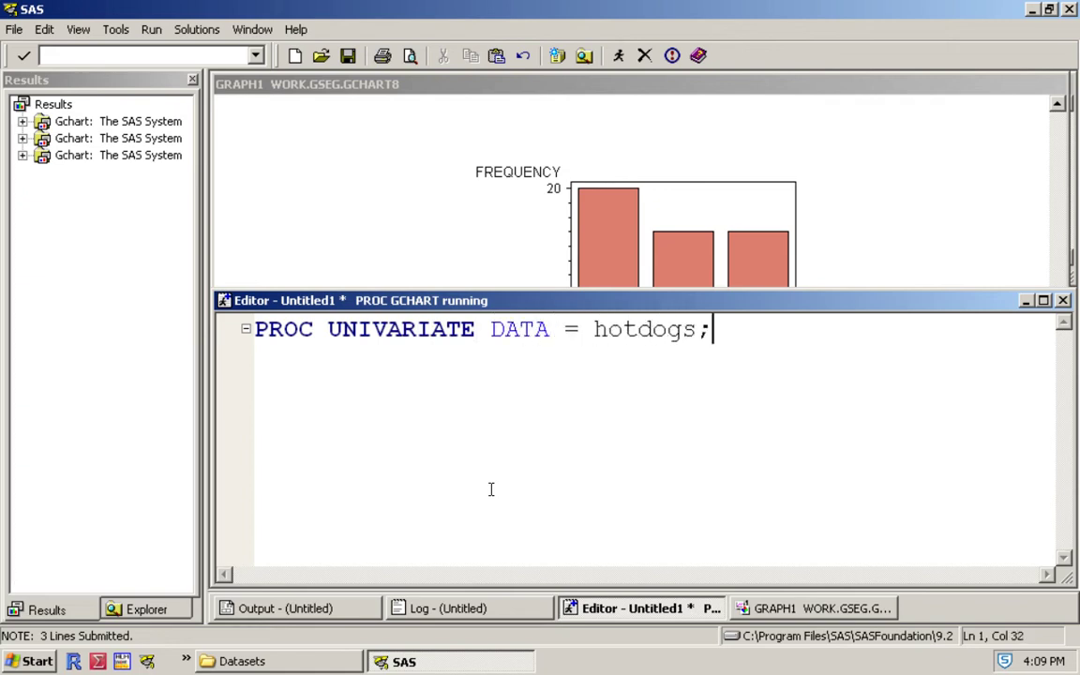
{"action": "key", "text": "Return"}
{"action": "key", "text": "Return"}
{"action": "type", "text": "RUN;"}
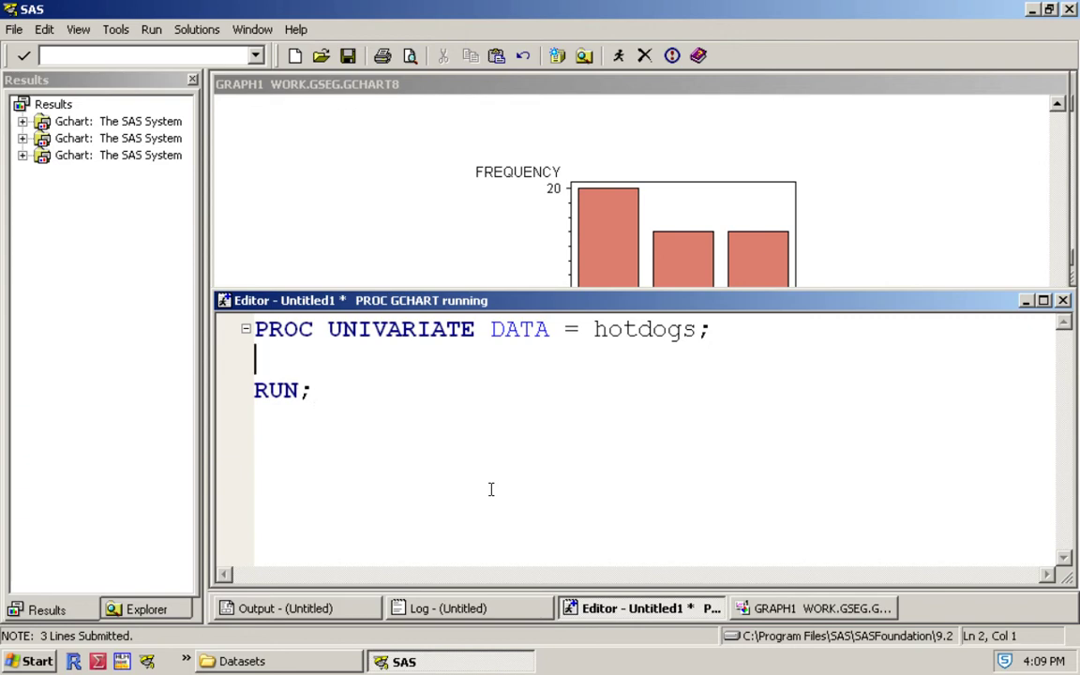
{"action": "type", "text": "VAR "}
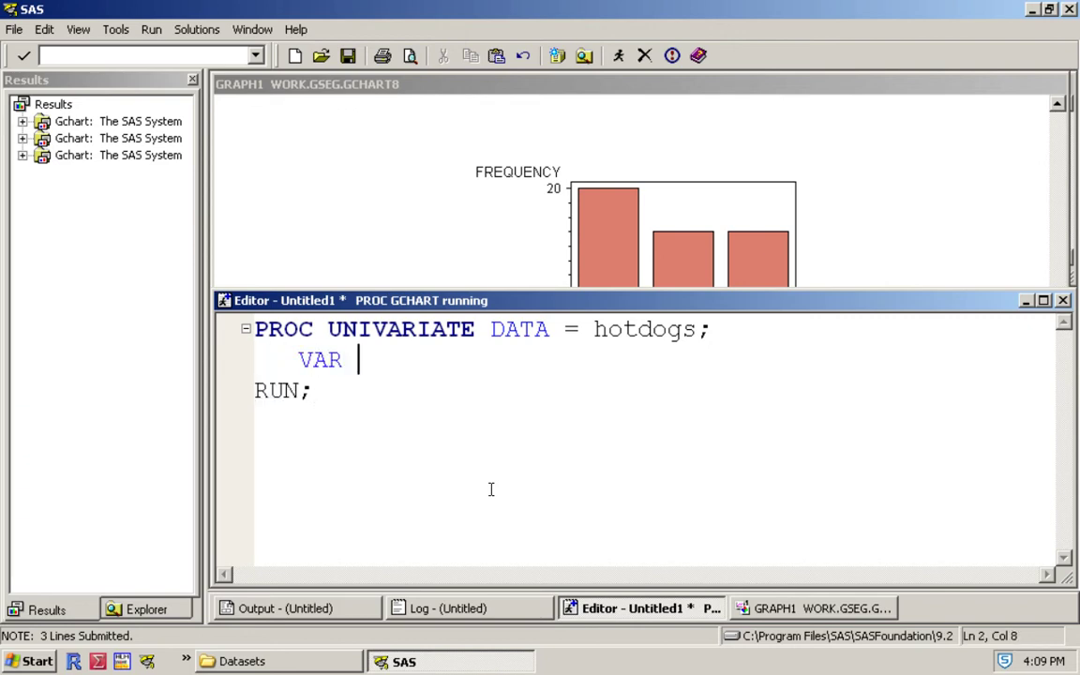
{"action": "type", "text": "Calories"}
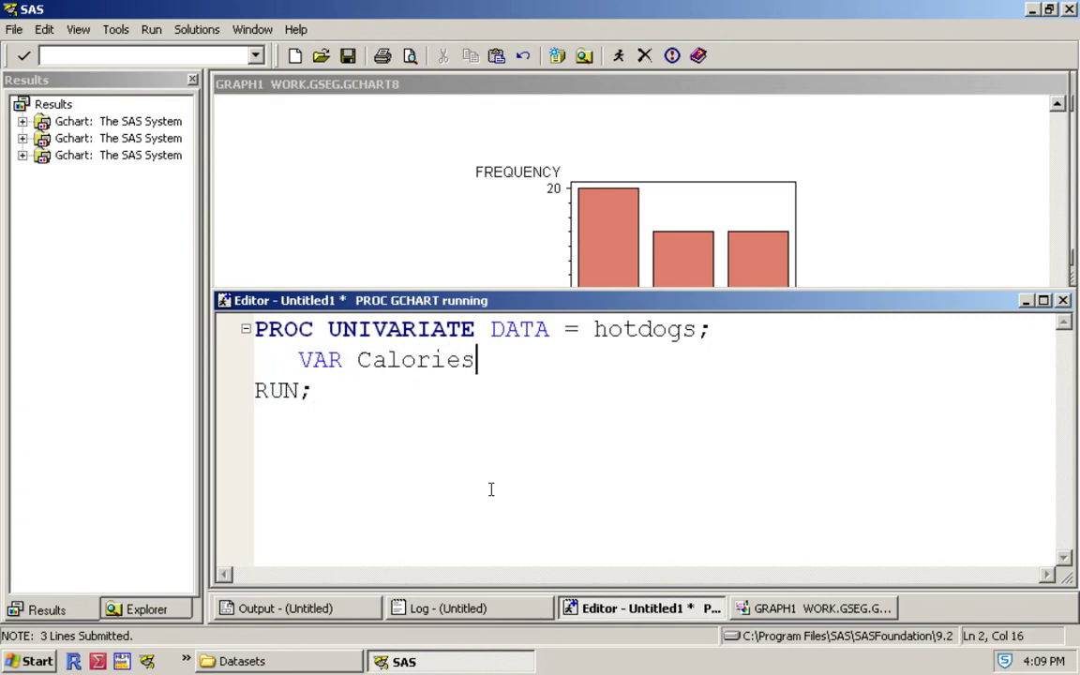
{"action": "type", "text": ";"}
{"action": "key", "text": "Return"}
{"action": "type", "text": "HIS"}
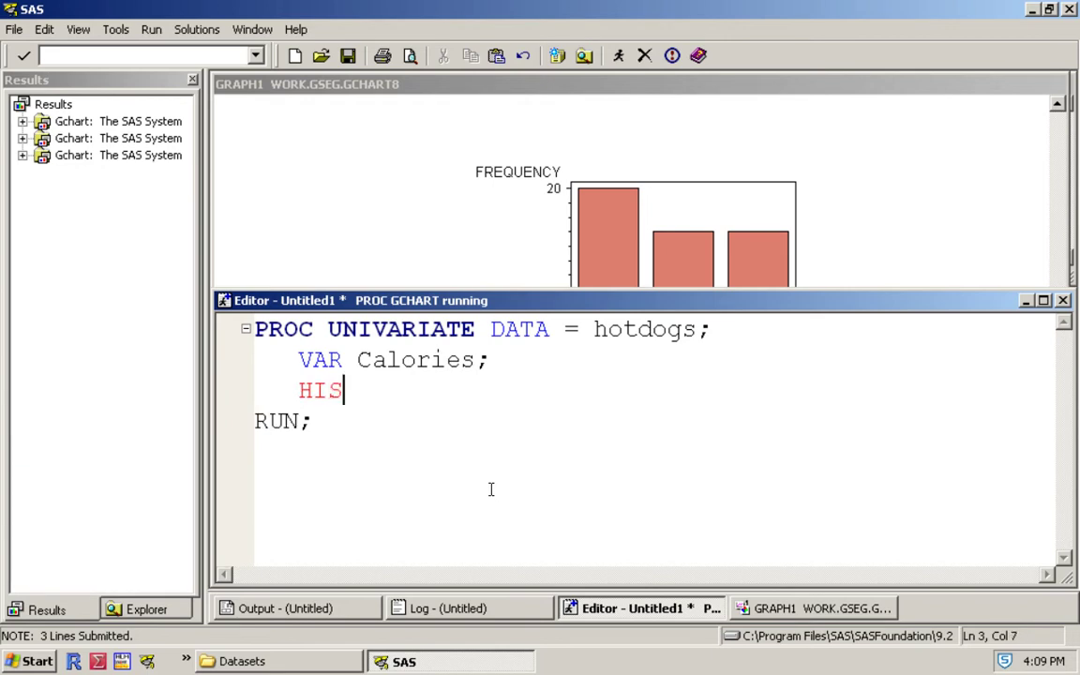
{"action": "type", "text": "TOGRAM;"}
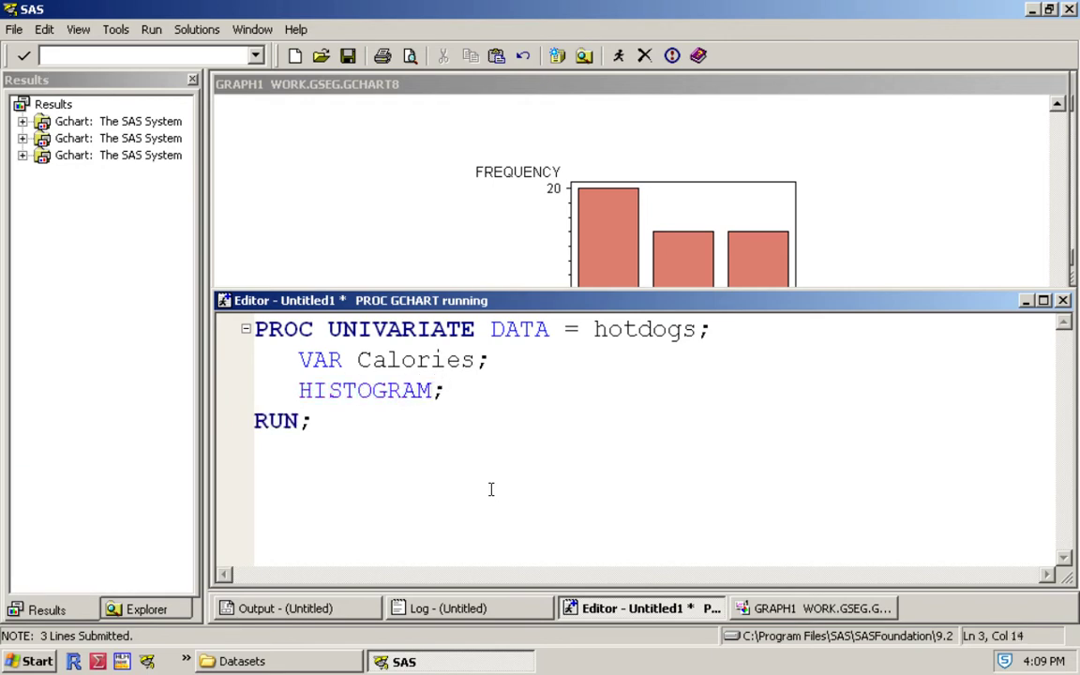
{"action": "key", "text": "ctrl+a"}
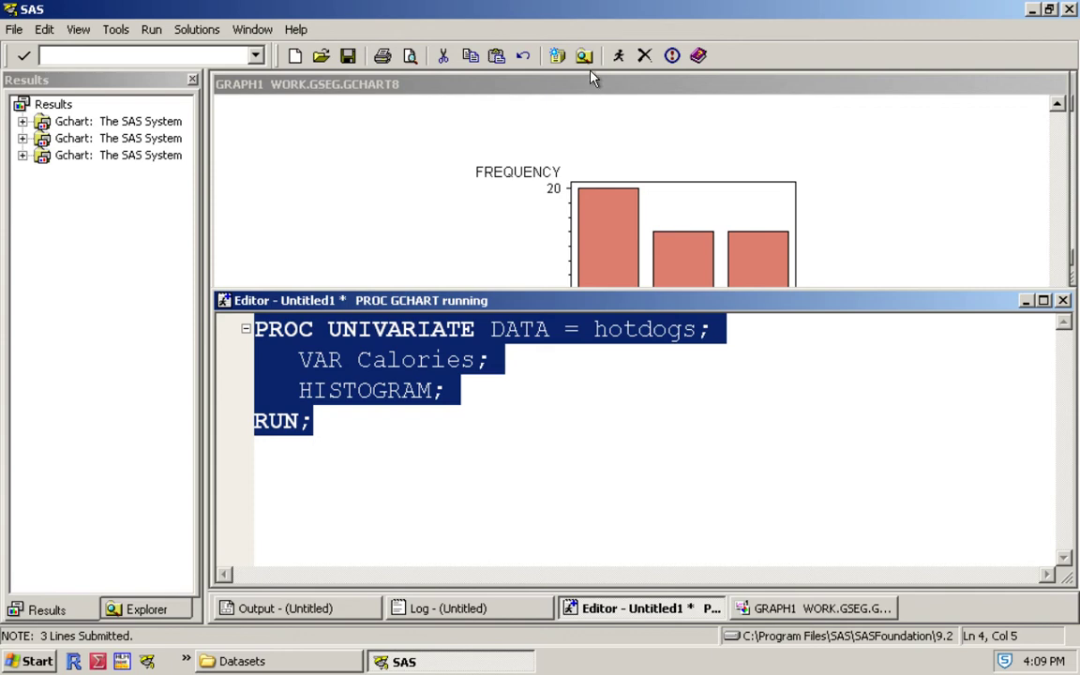
{"action": "left_click", "coordinate": [619, 56]}
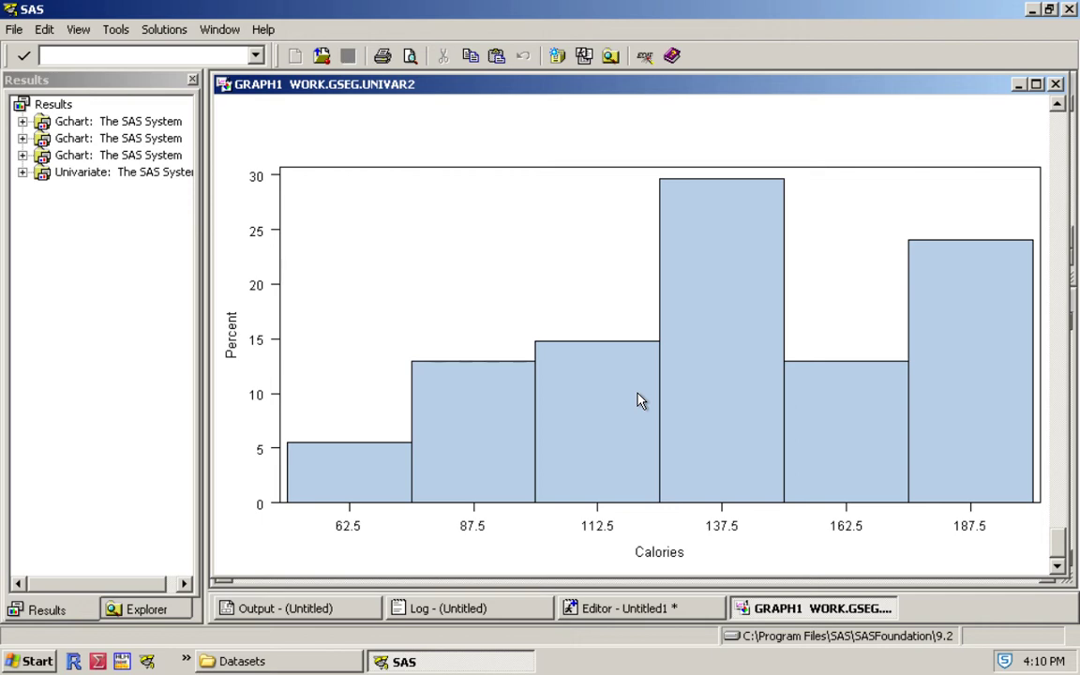
Replace the code with PROC SGPLOT DATA = hotdogs; VBOX Calories; RUN; and submit it
{"action": "left_click", "coordinate": [589, 609]}
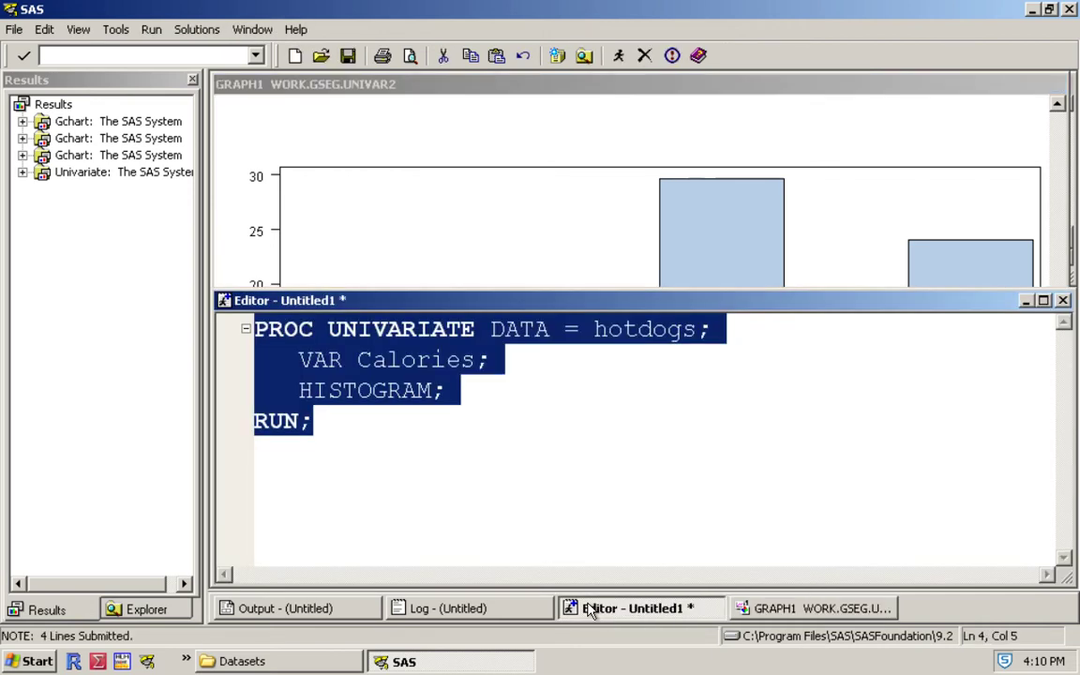
{"action": "key", "text": "Delete"}
{"action": "type", "text": "PROC "}
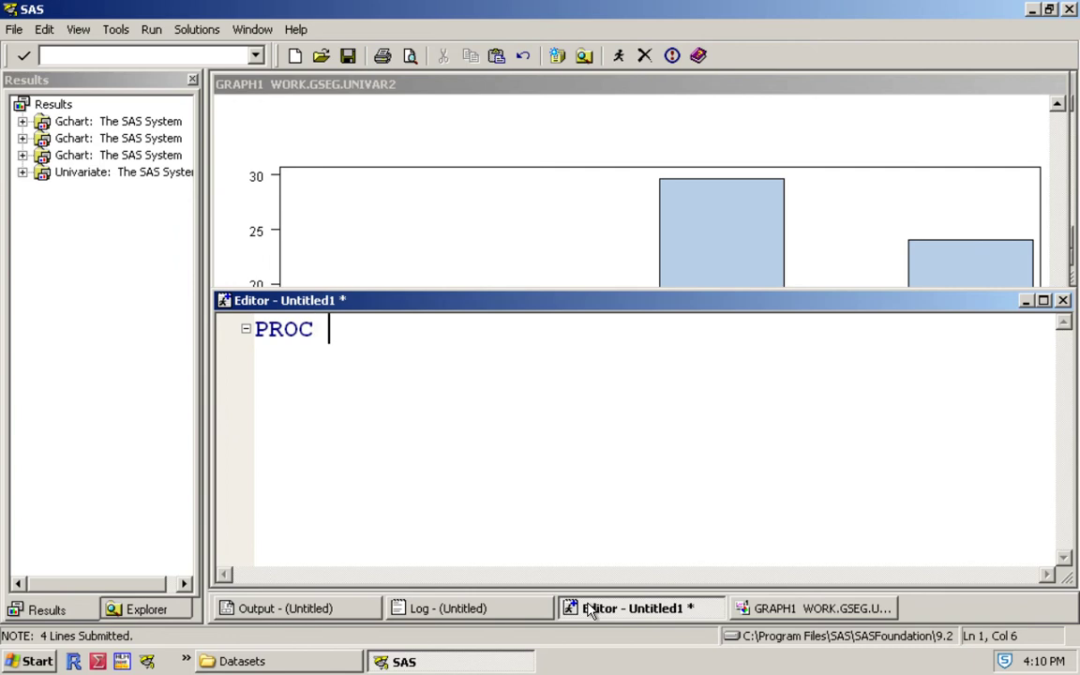
{"action": "type", "text": "SGPLOT"}
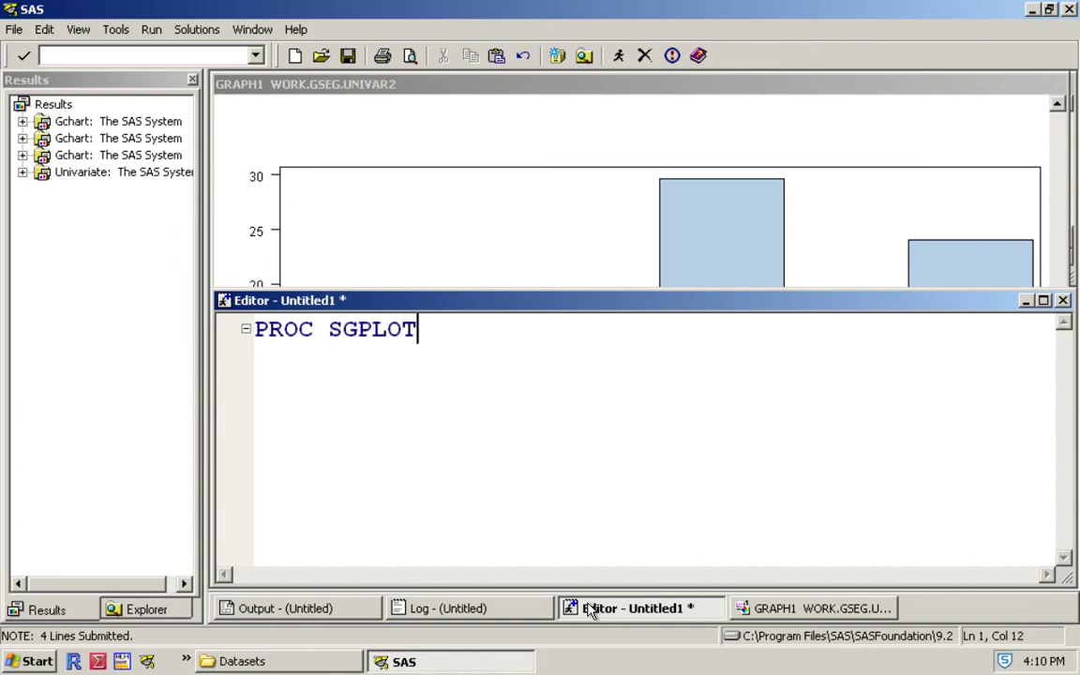
{"action": "type", "text": " DATA = hotdo"}
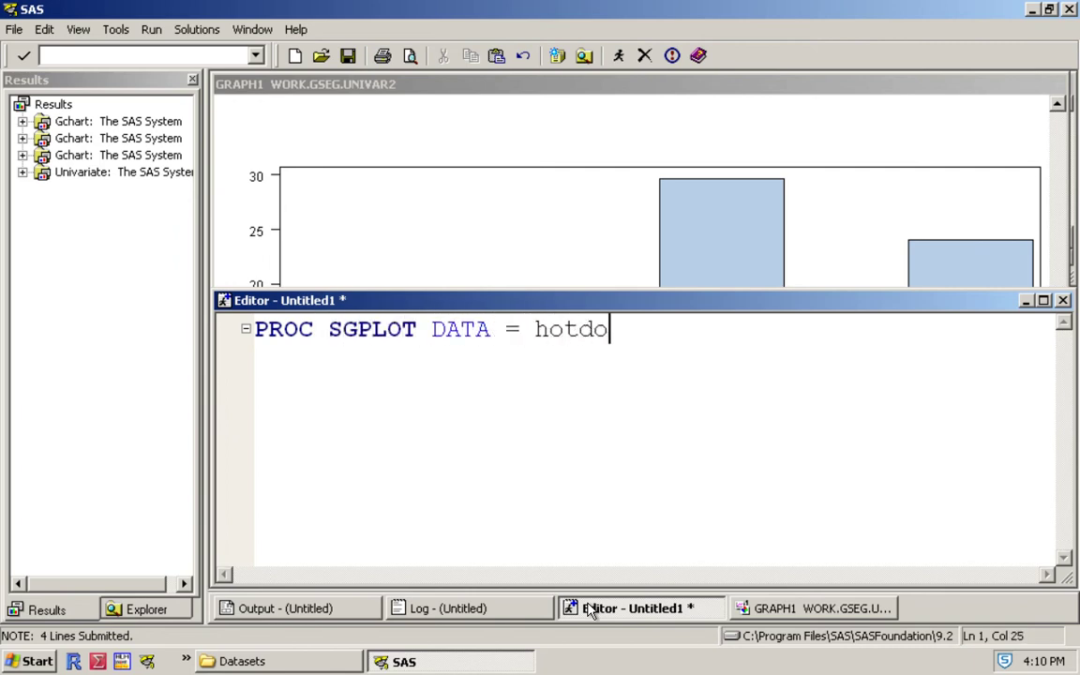
{"action": "type", "text": "gs;"}
{"action": "key", "text": "Return"}
{"action": "key", "text": "Return"}
{"action": "type", "text": "RUN"}
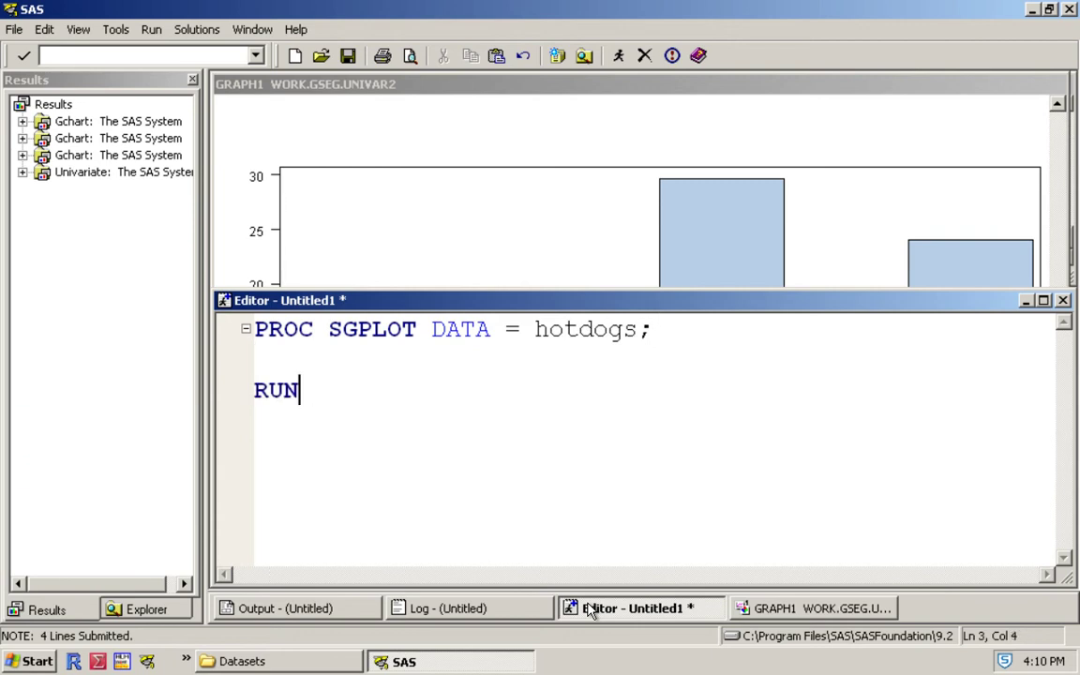
{"action": "type", "text": ";"}
{"action": "key", "text": "Up"}
{"action": "type", "text": "VBOX"}
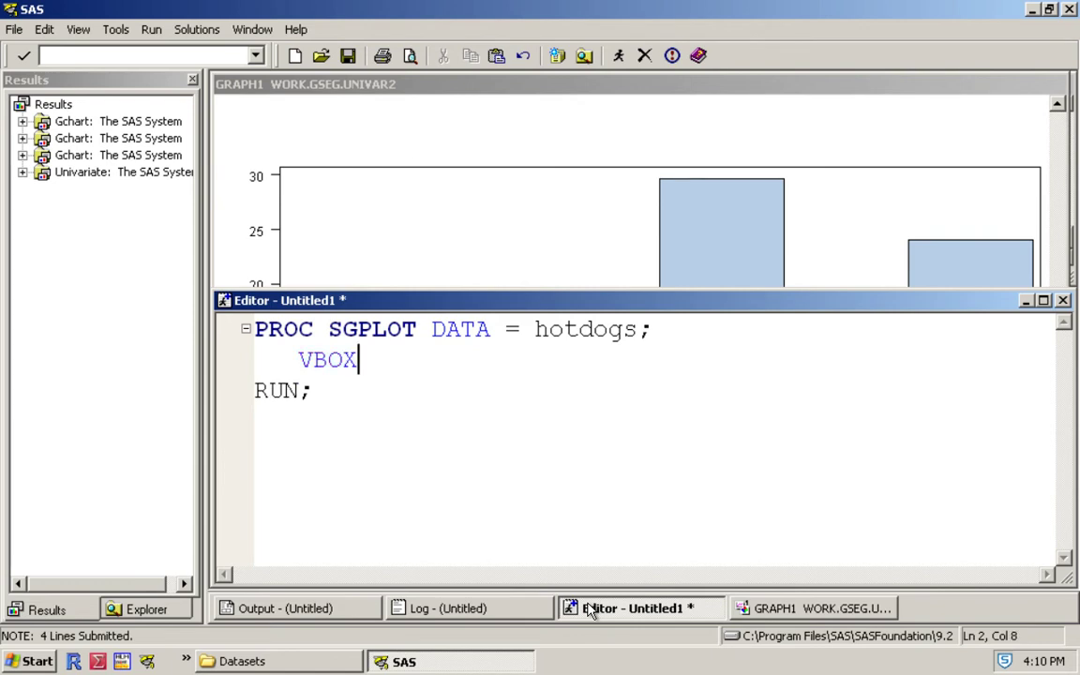
{"action": "type", "text": " Calories;"}
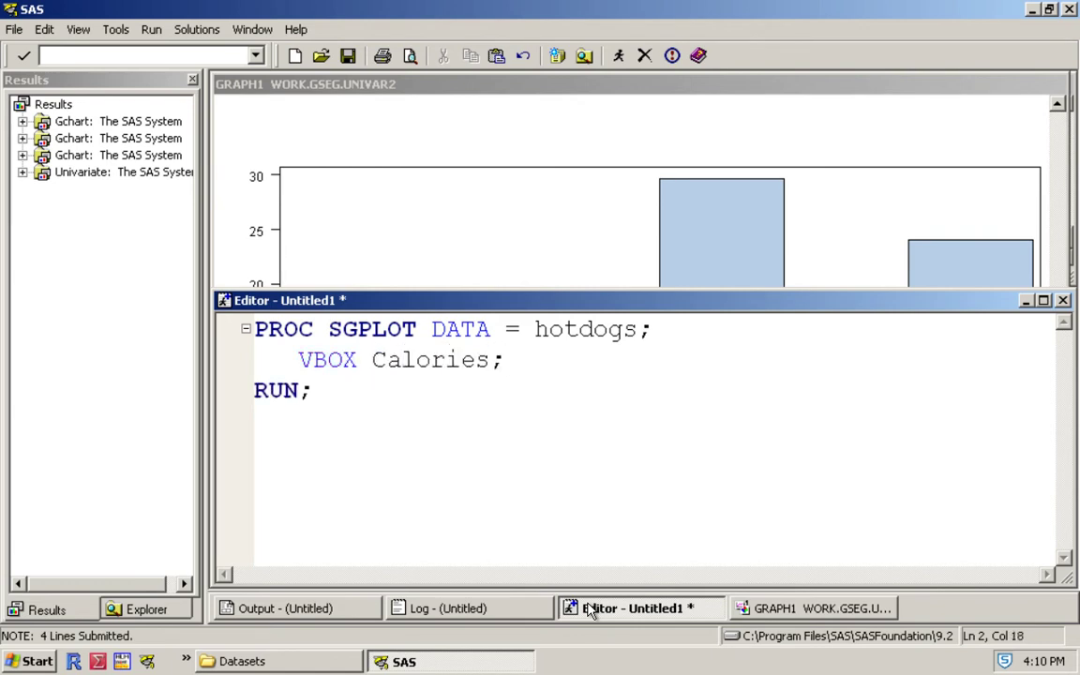
{"action": "key", "text": "ctrl+a"}
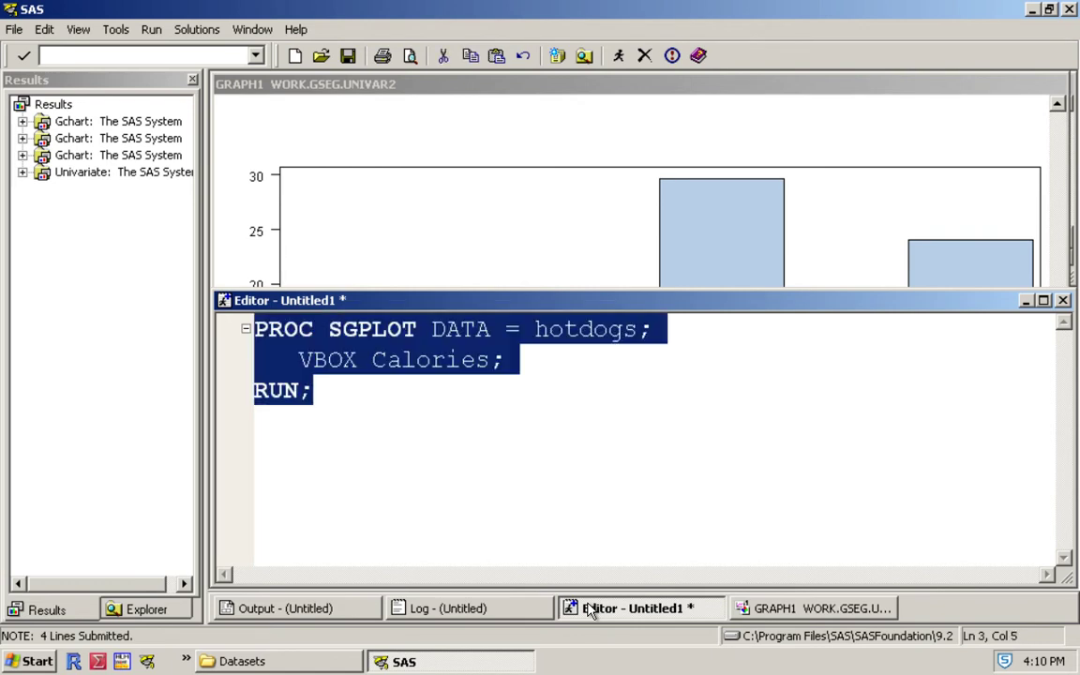
{"action": "left_click", "coordinate": [618, 56]}
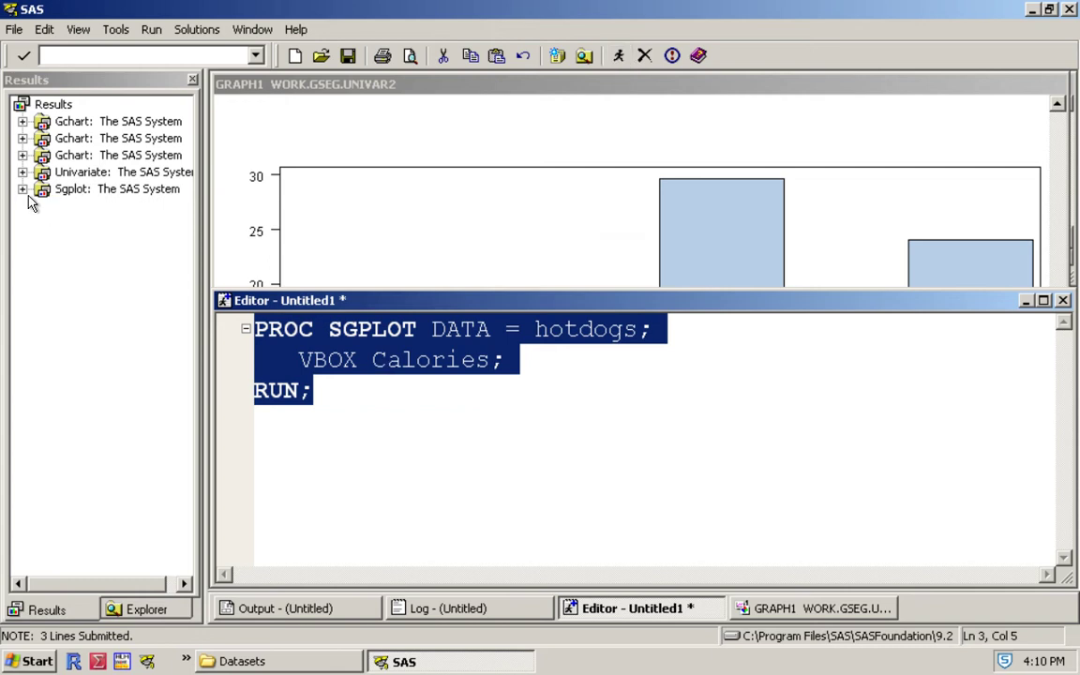
{"action": "left_click", "coordinate": [22, 189]}
View the SGPlot2.png Calories box plot in the image viewer, then close it
{"action": "double_click", "coordinate": [92, 207]}
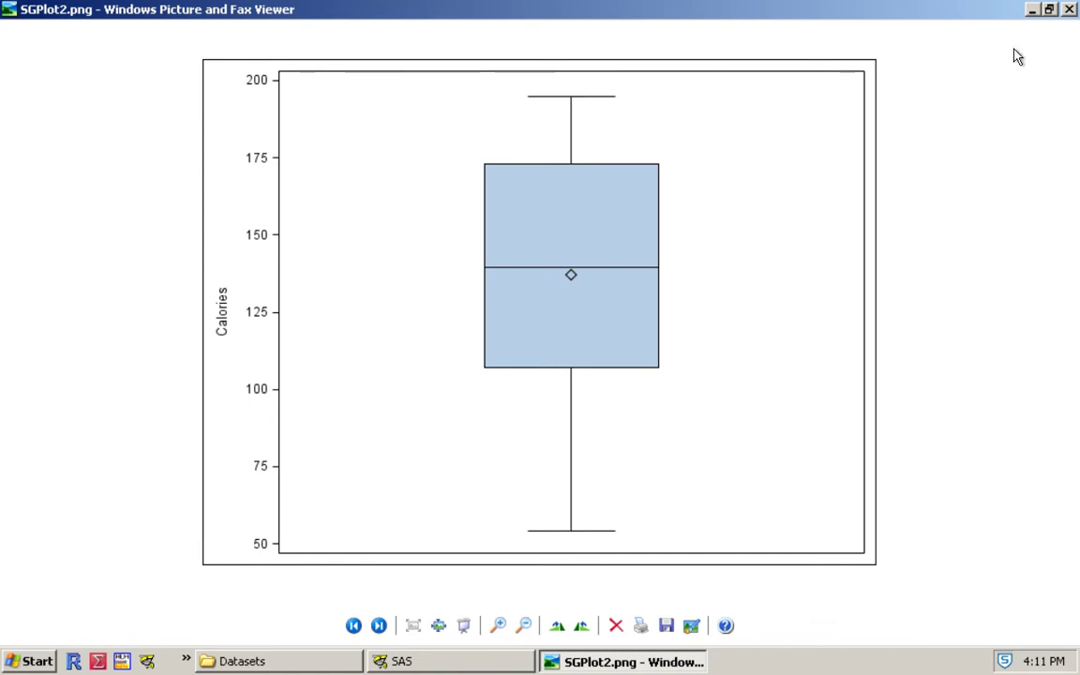
{"action": "left_click", "coordinate": [1069, 9]}
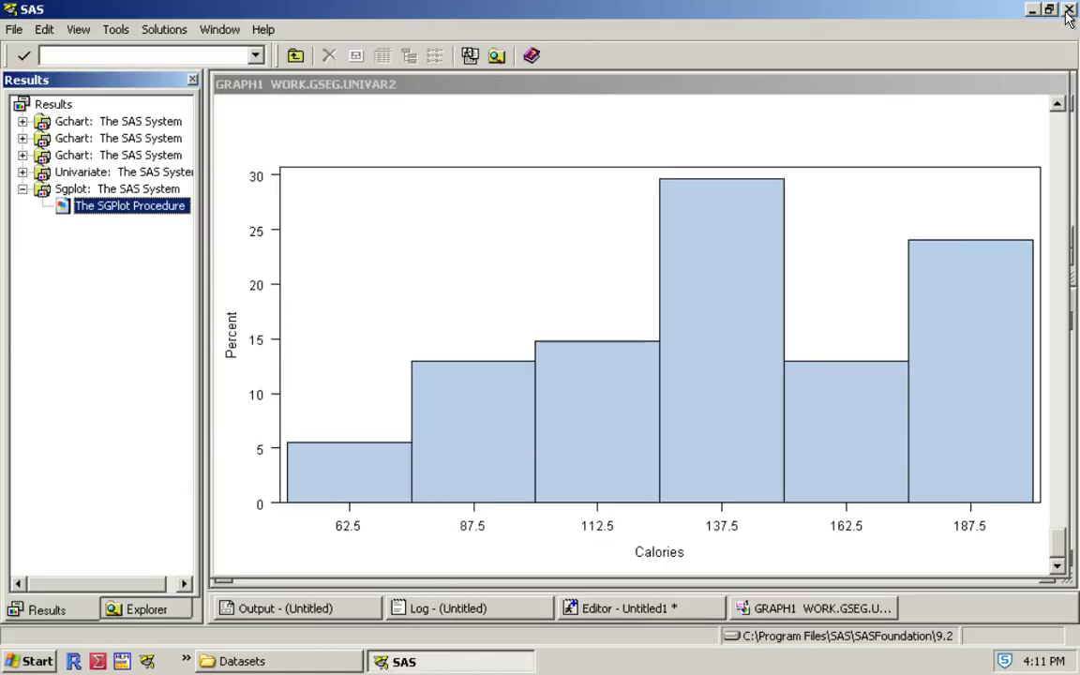
Write PROC BOXPLOT DATA = hotdogs; PLOT Calories*Type; RUN; below the SGPLOT step
{"action": "left_click", "coordinate": [632, 608]}
{"action": "left_click", "coordinate": [531, 460]}
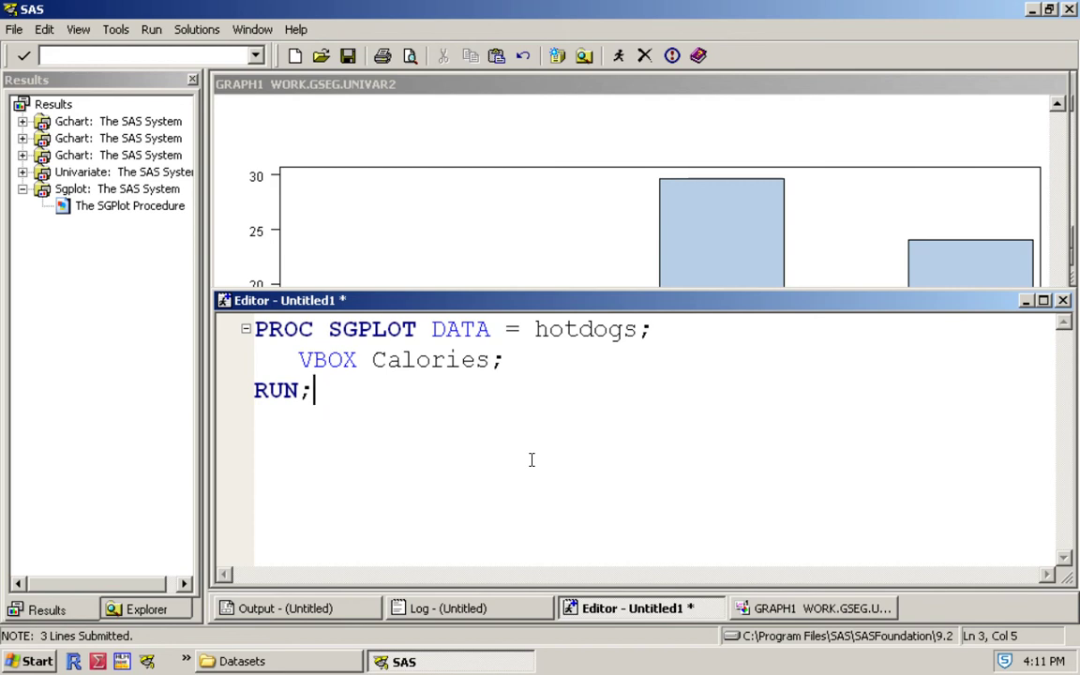
{"action": "key", "text": "Return"}
{"action": "key", "text": "Return"}
{"action": "type", "text": "PROC BOXPLOT"}
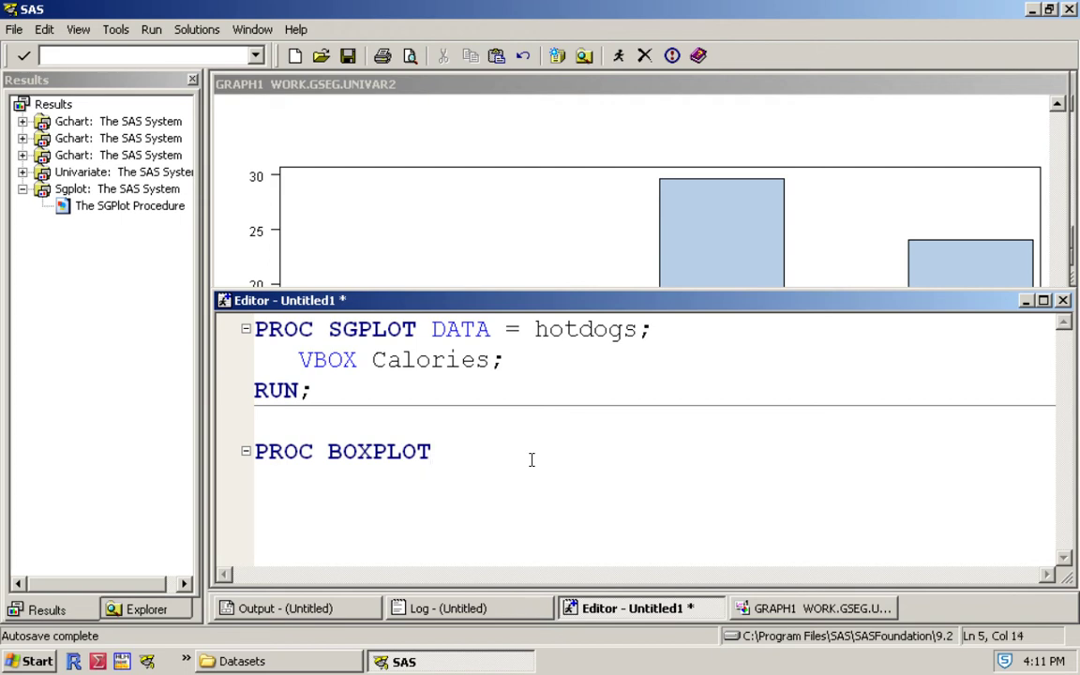
{"action": "type", "text": "DATA = hotdogs;"}
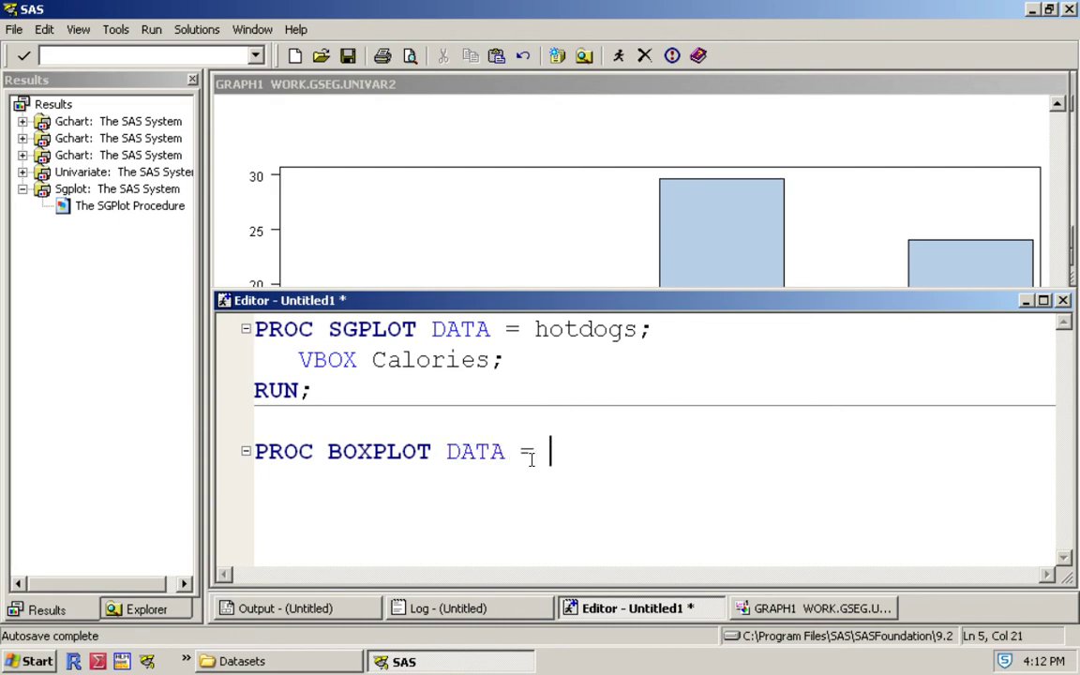
{"action": "key", "text": "Return"}
{"action": "key", "text": "Return"}
{"action": "type", "text": "RUN;"}
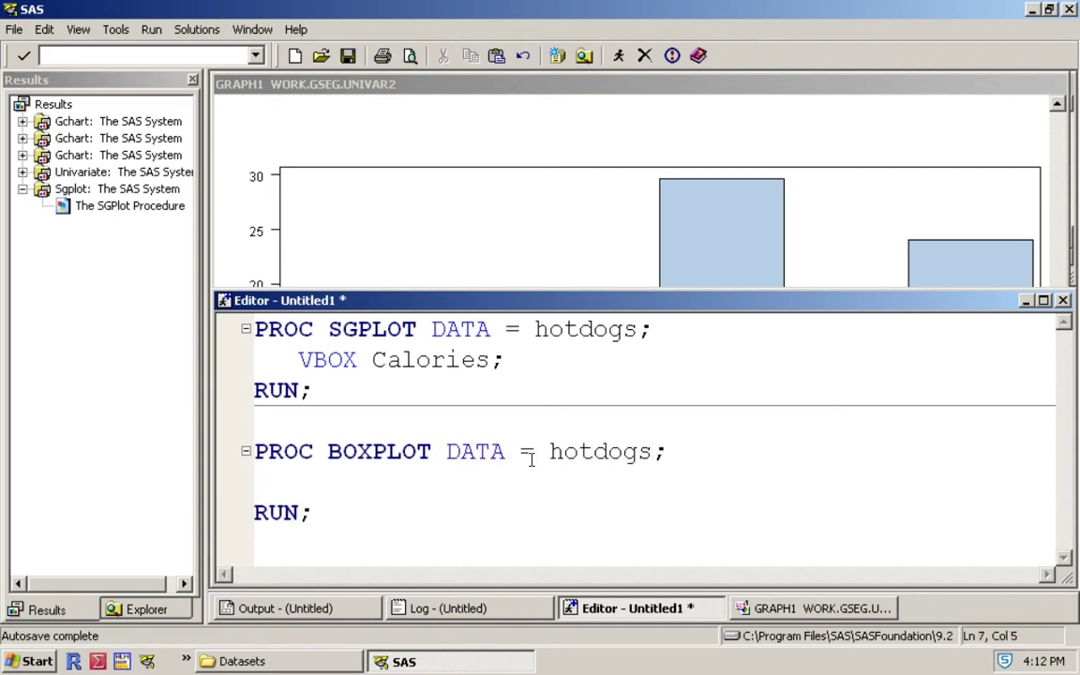
{"action": "key", "text": "Up"}
{"action": "type", "text": "PLOT Calories*"}
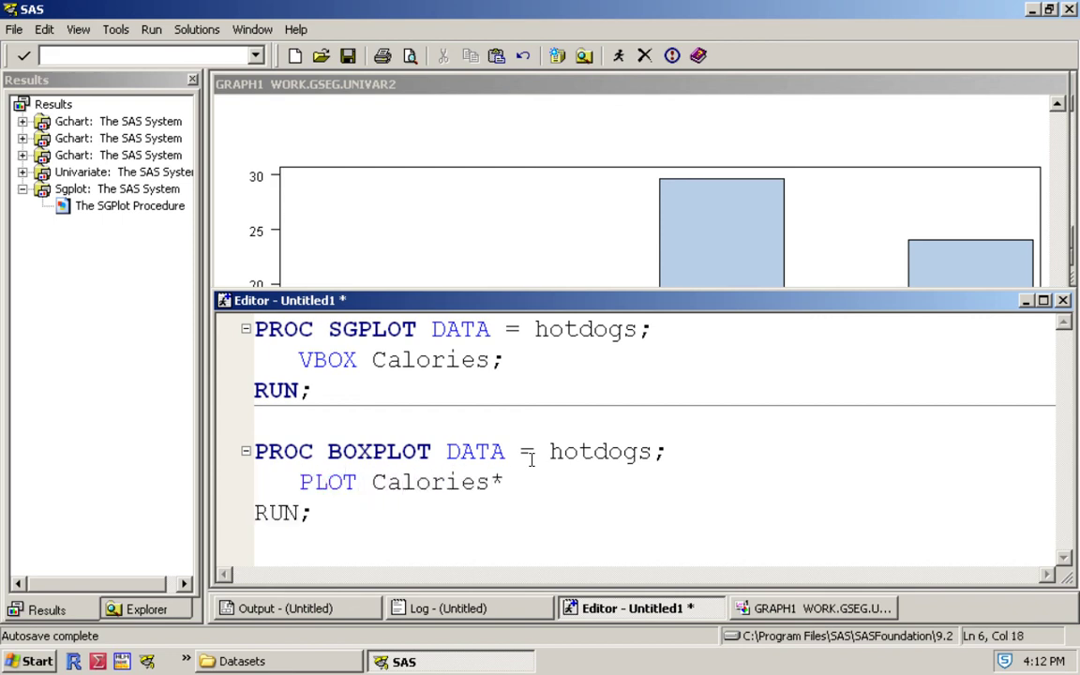
{"action": "type", "text": "Type;"}
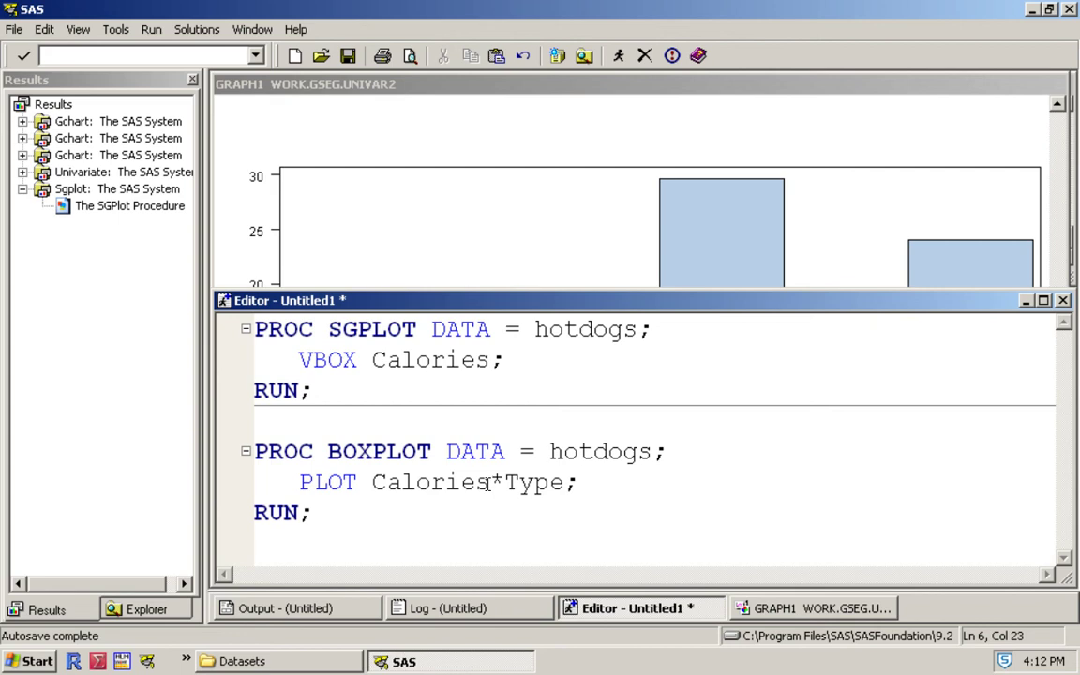
Select the whole PROC BOXPLOT step and submit it
{"action": "left_click_drag", "start_coordinate": [490, 484], "coordinate": [563, 484]}
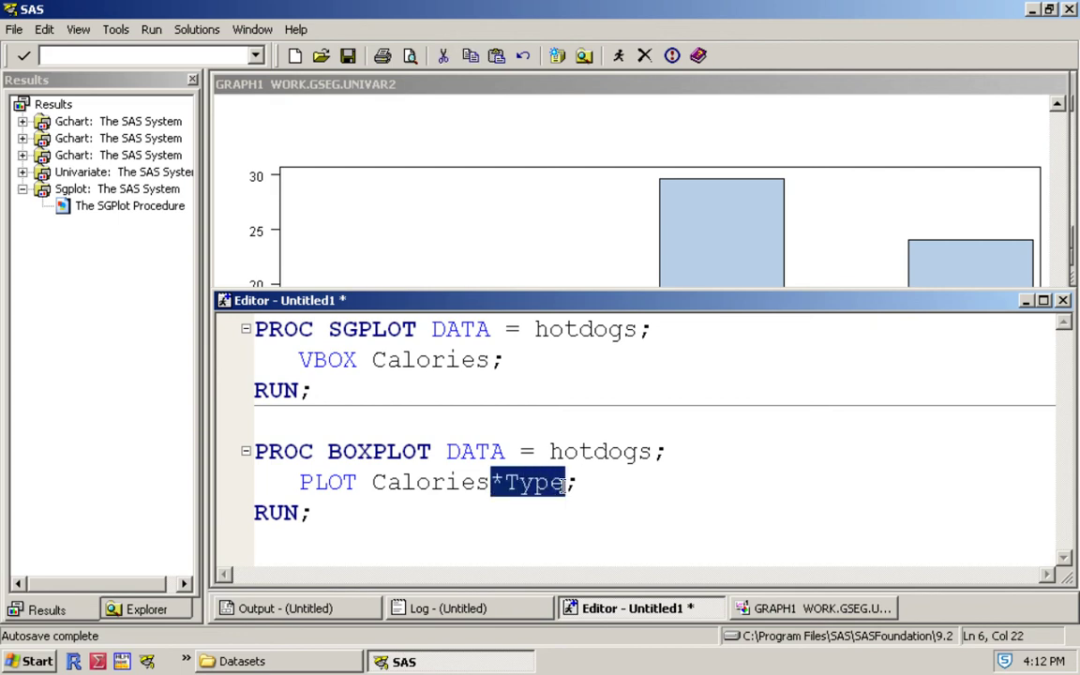
{"action": "left_click", "coordinate": [313, 513]}
{"action": "left_click_drag", "start_coordinate": [314, 513], "coordinate": [230, 461]}
{"action": "left_click", "coordinate": [618, 58]}
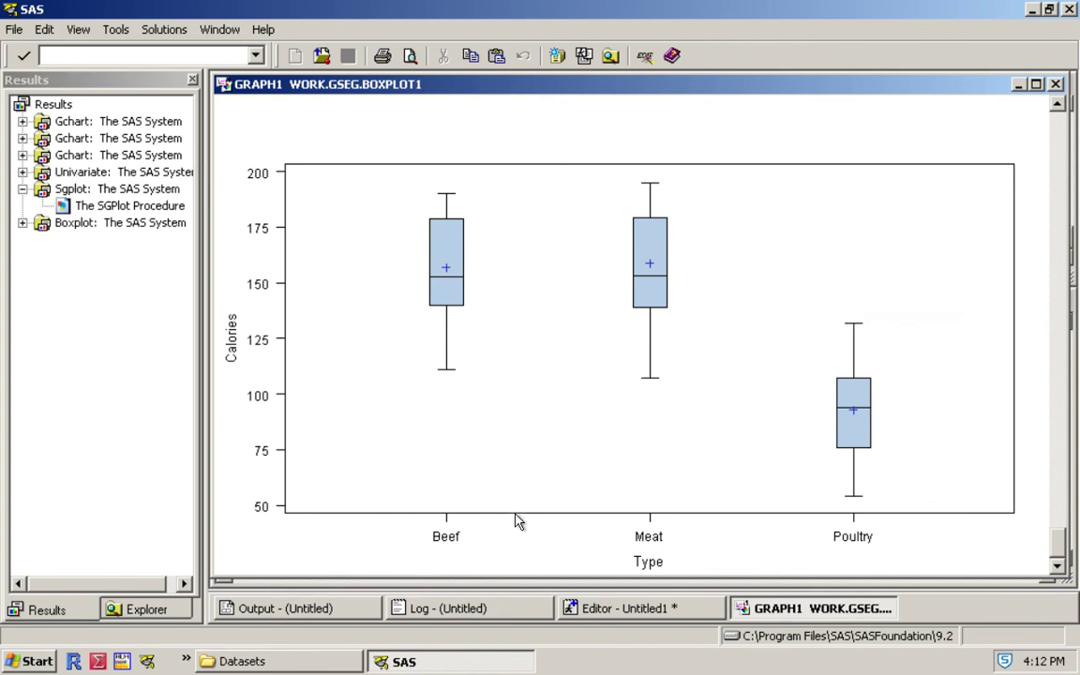
Bring the code editor forward and delete all the existing code
{"action": "left_click", "coordinate": [592, 610]}
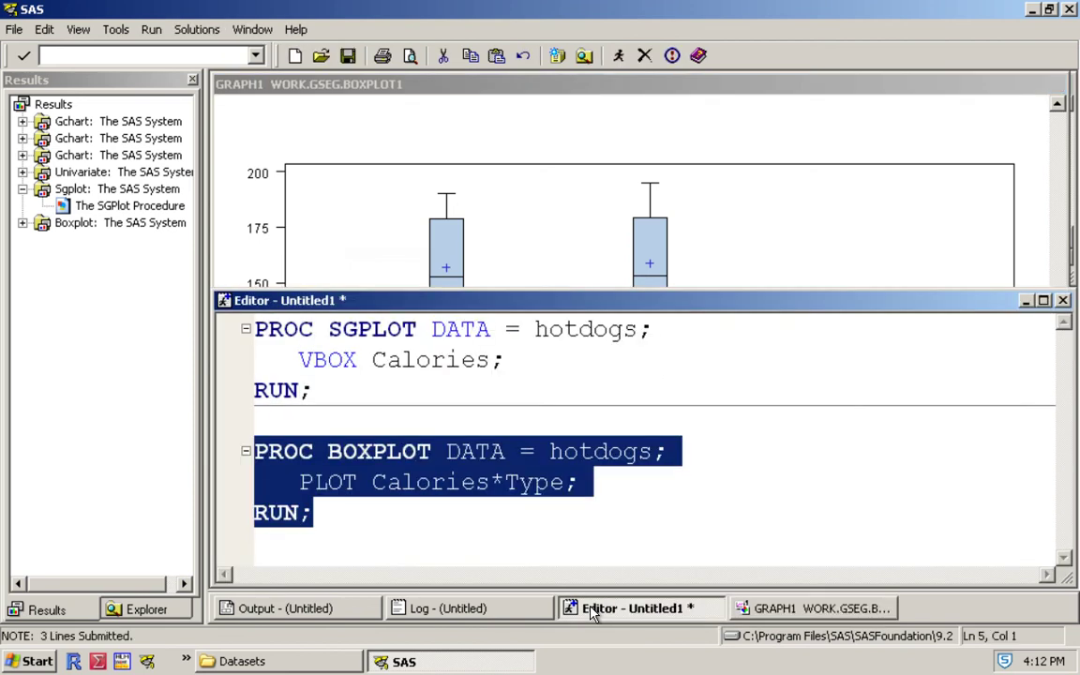
{"action": "left_click", "coordinate": [571, 518]}
{"action": "key", "text": "ctrl+a"}
{"action": "key", "text": "Delete"}
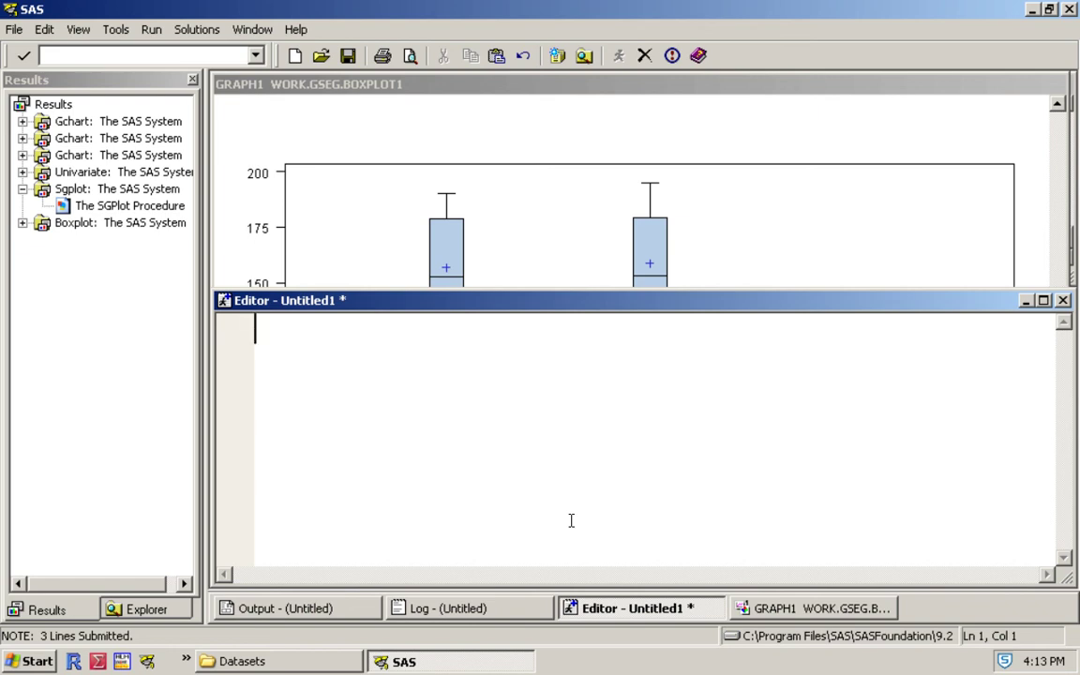
Write a PROC MEANS step on hotdogs with VAR Calories; and RUN;
{"action": "type", "text": "PROC ME"}
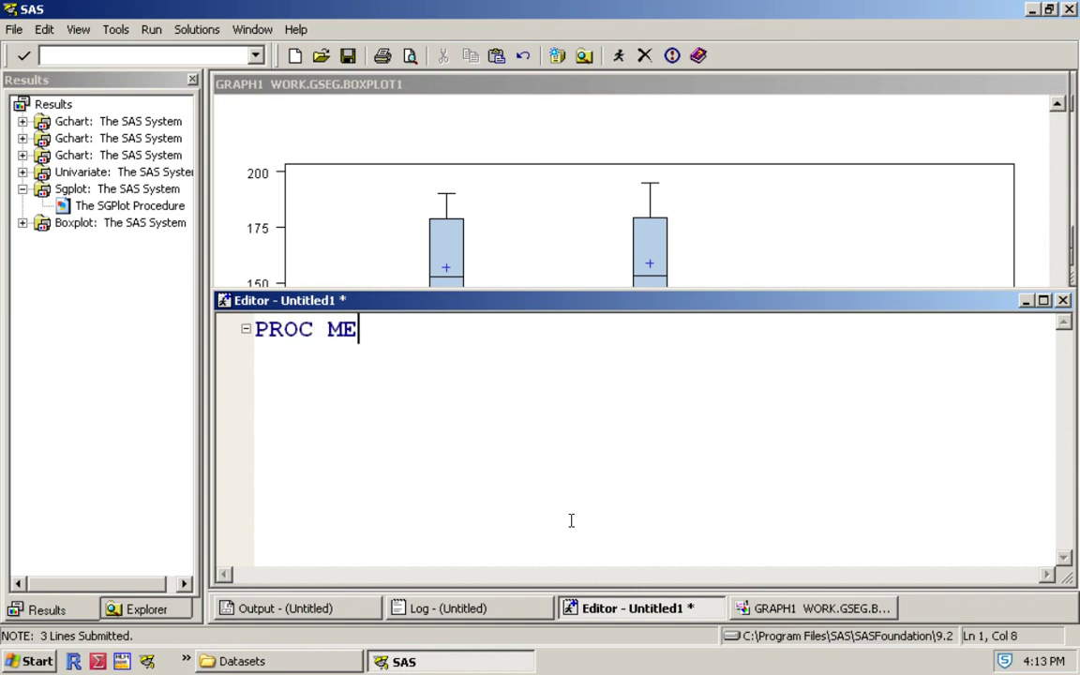
{"action": "type", "text": "ANS "}
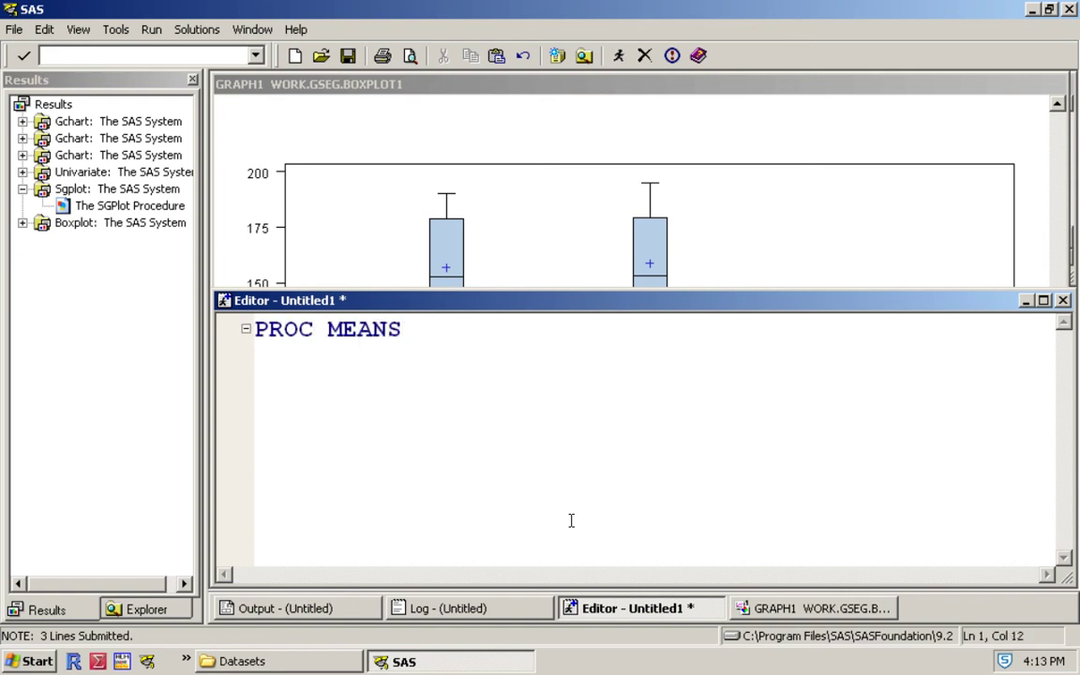
{"action": "type", "text": "DATA = hotodo"}
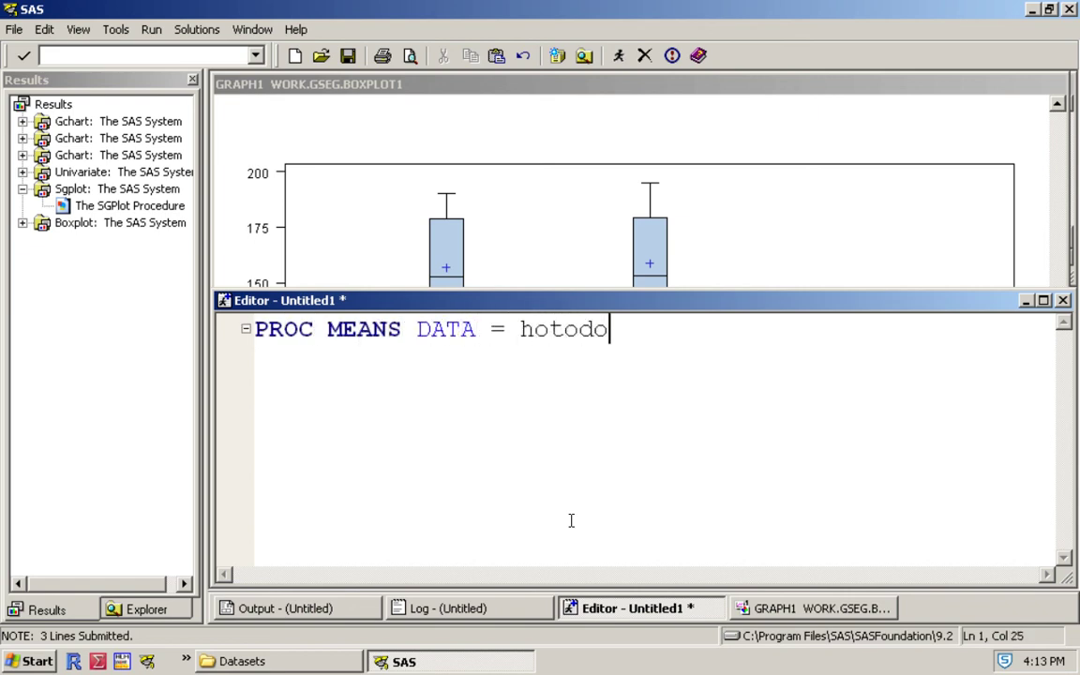
{"action": "key", "text": "BackSpace"}
{"action": "key", "text": "BackSpace"}
{"action": "key", "text": "BackSpace"}
{"action": "type", "text": "dogs;"}
{"action": "key", "text": "Return"}
{"action": "key", "text": "Return"}
{"action": "type", "text": "RUN;"}
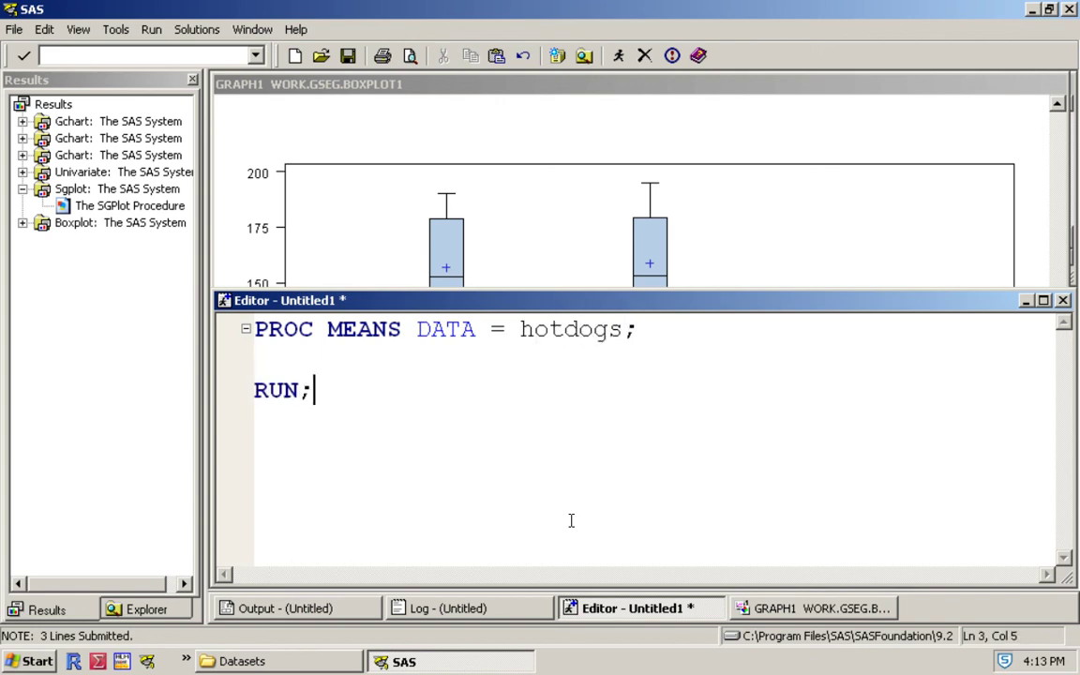
{"action": "key", "text": "Up"}
{"action": "type", "text": "V"}
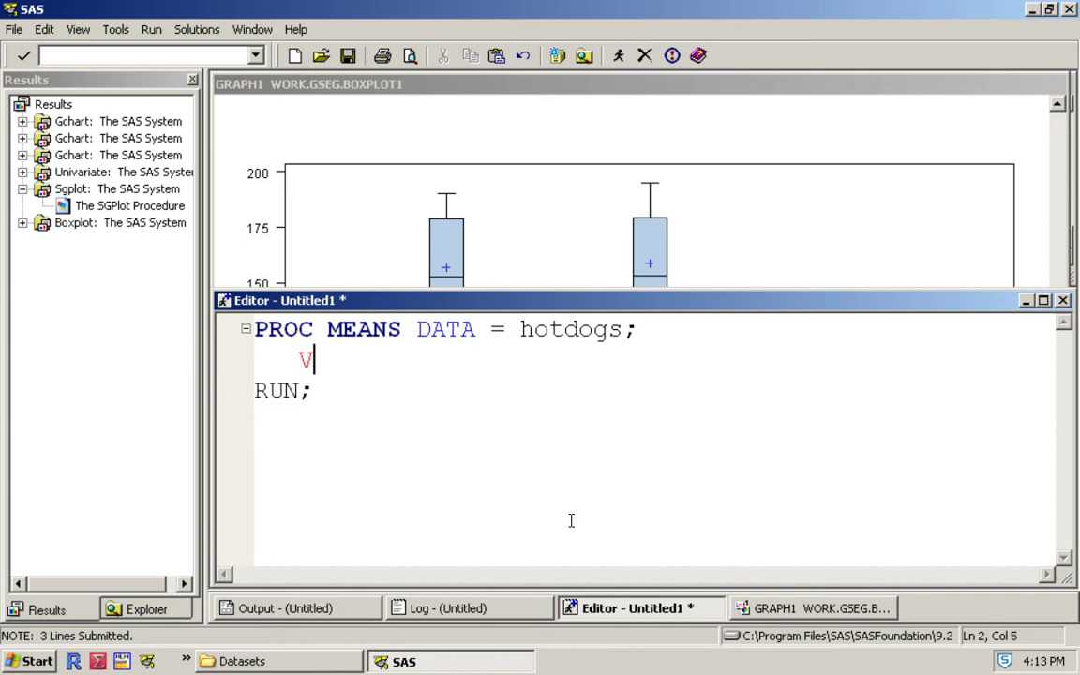
{"action": "type", "text": "AR Calories;"}
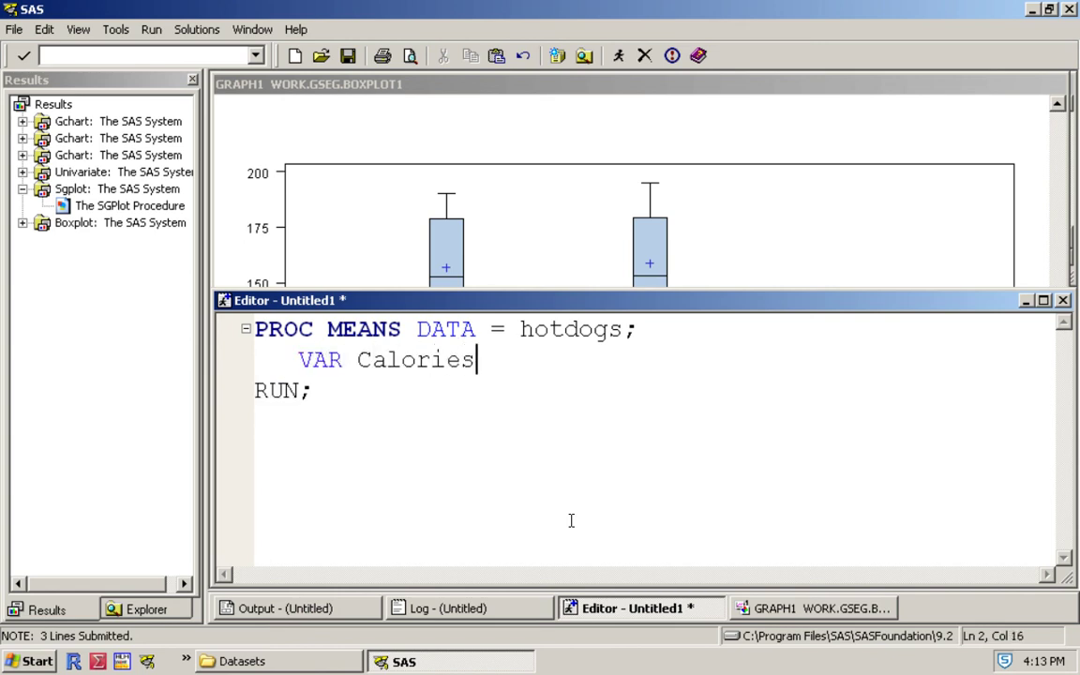
Add MEAN MEDIAN STD VAR QRANGE to the PROC MEANS line and select the whole program
{"action": "left_click", "coordinate": [643, 335]}
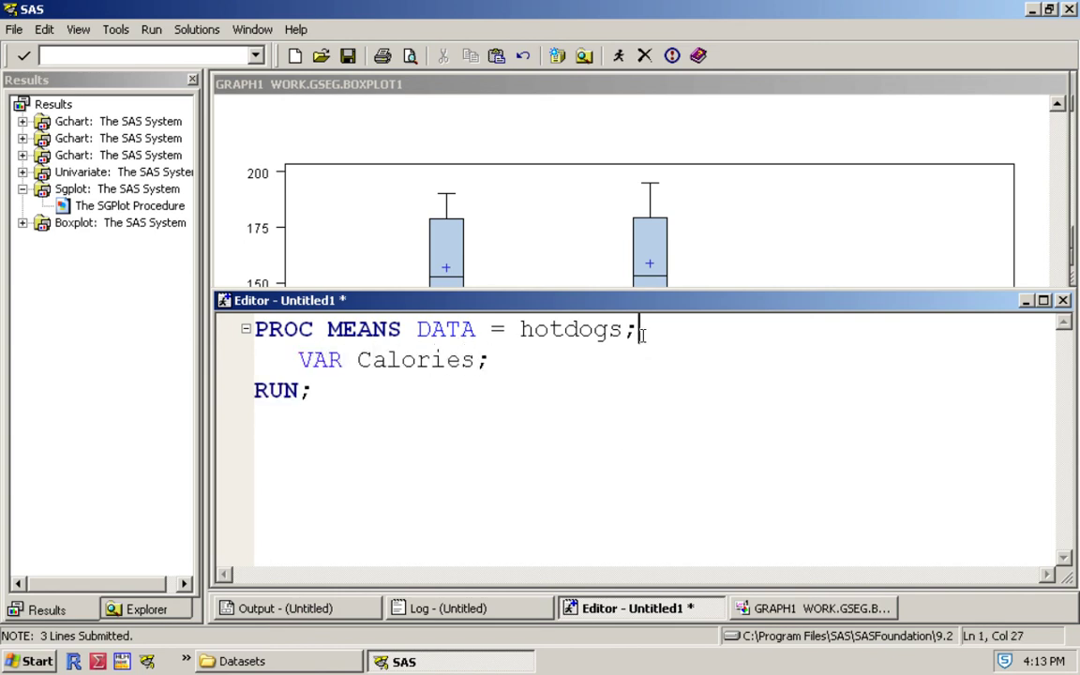
{"action": "key", "text": "Left"}
{"action": "type", "text": "MEAN "}
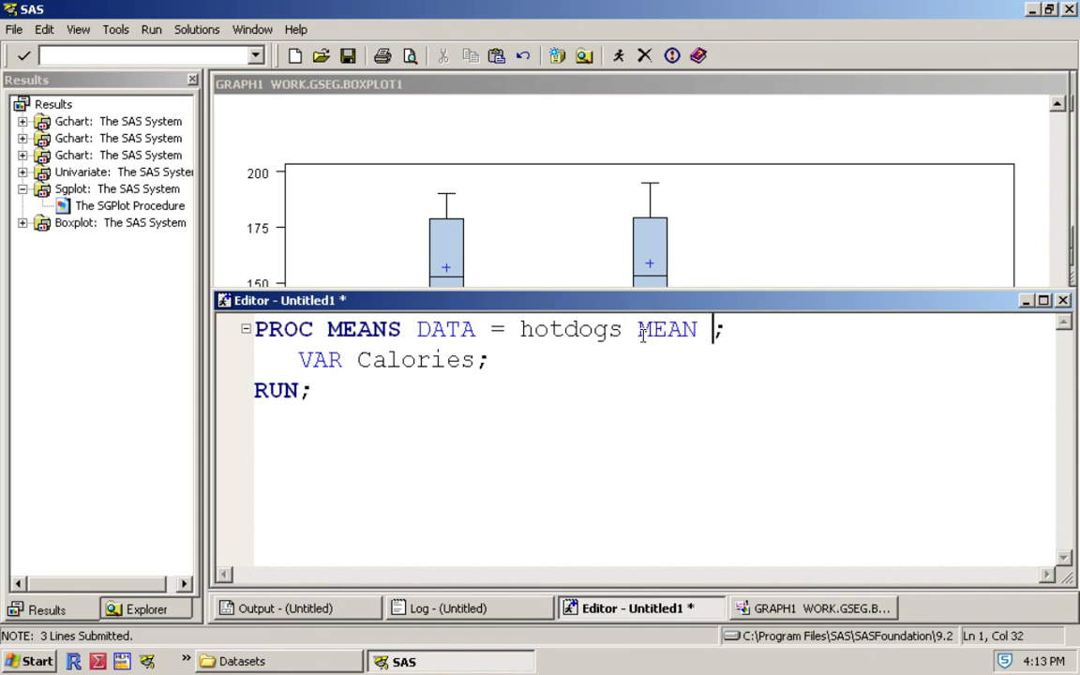
{"action": "type", "text": "MEDIAN "}
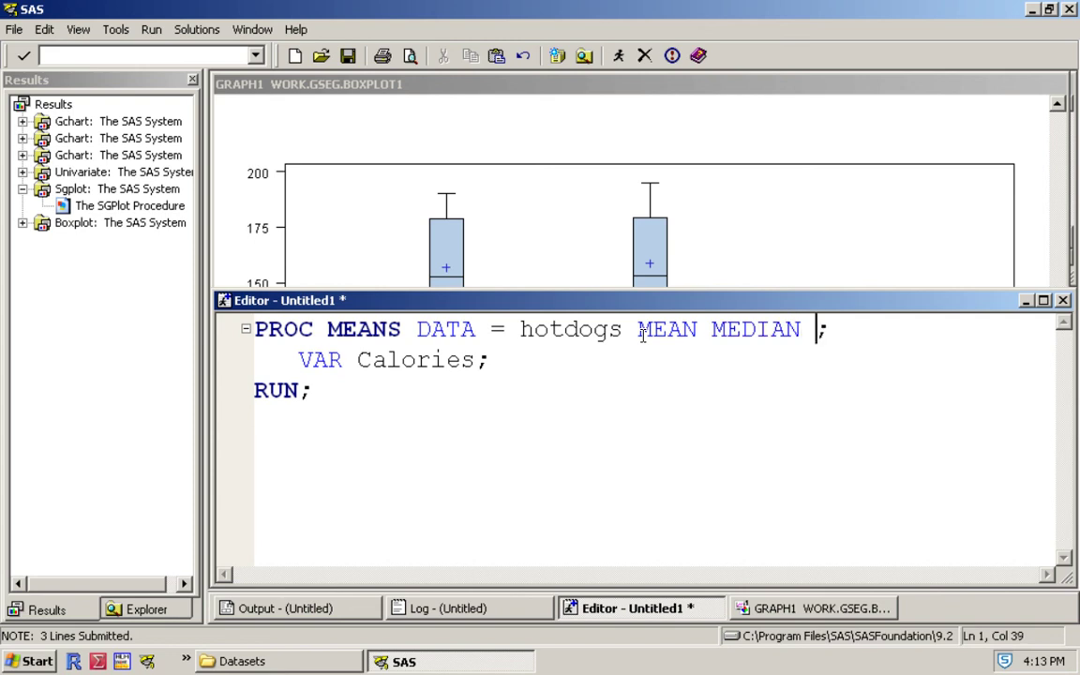
{"action": "type", "text": "STD"}
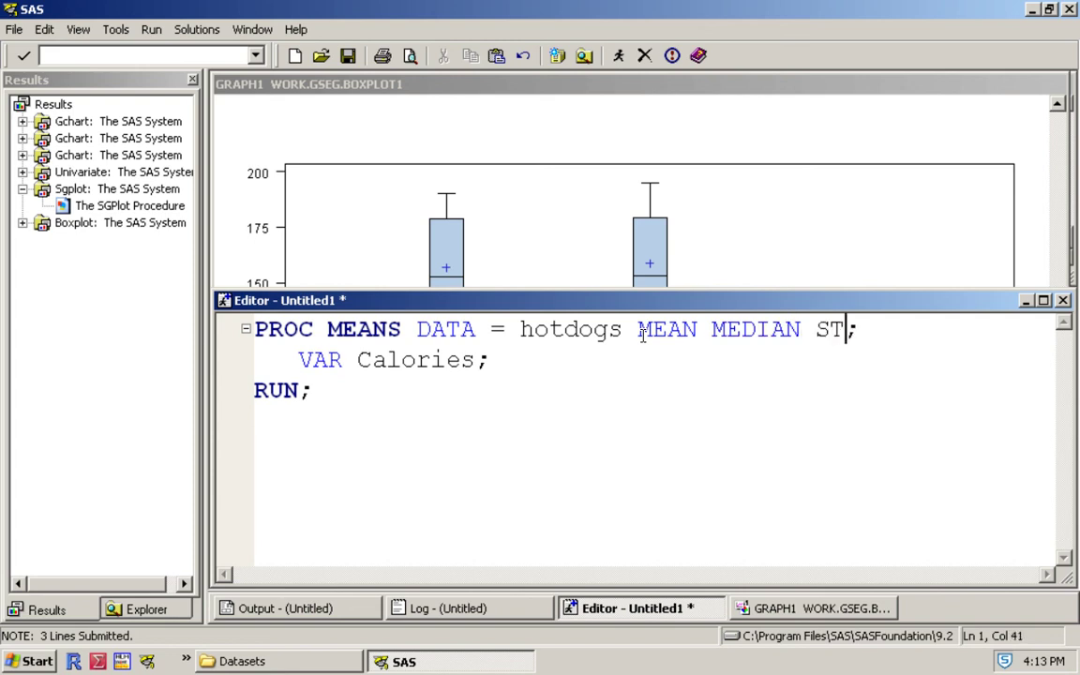
{"action": "type", "text": " VAR"}
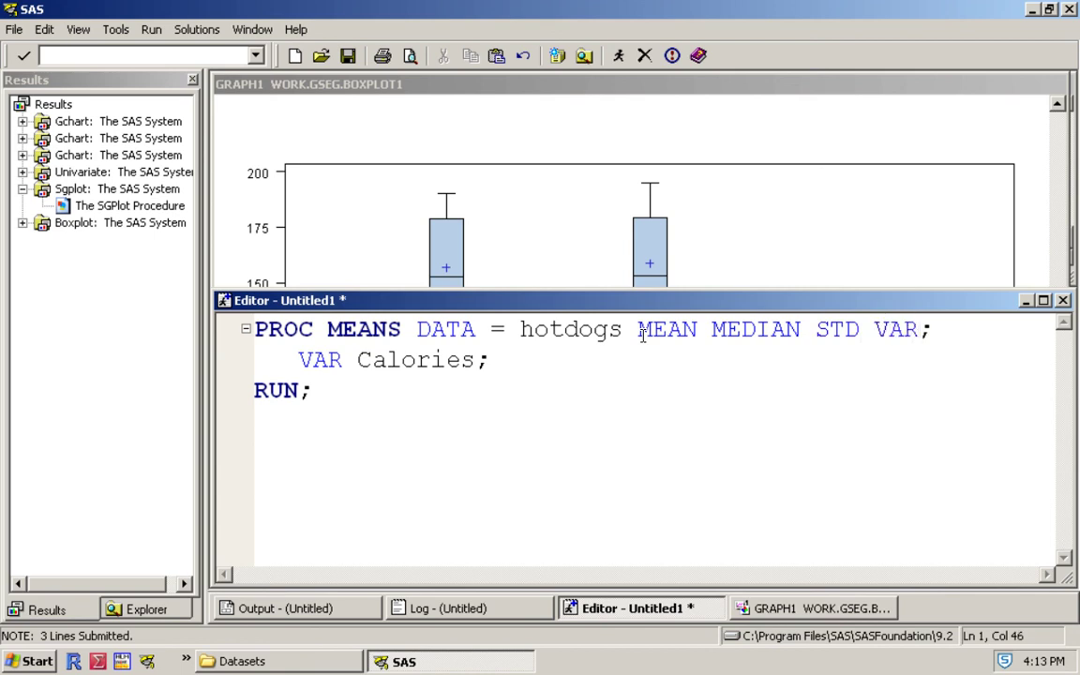
{"action": "type", "text": " QRANGE"}
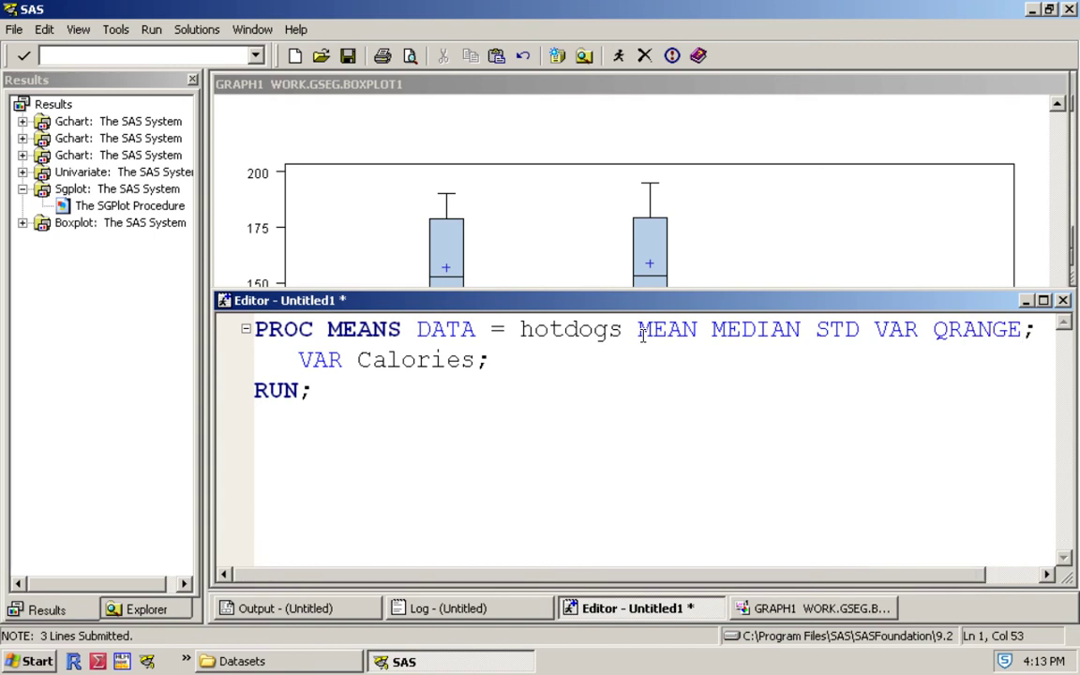
{"action": "key", "text": "ctrl+a"}
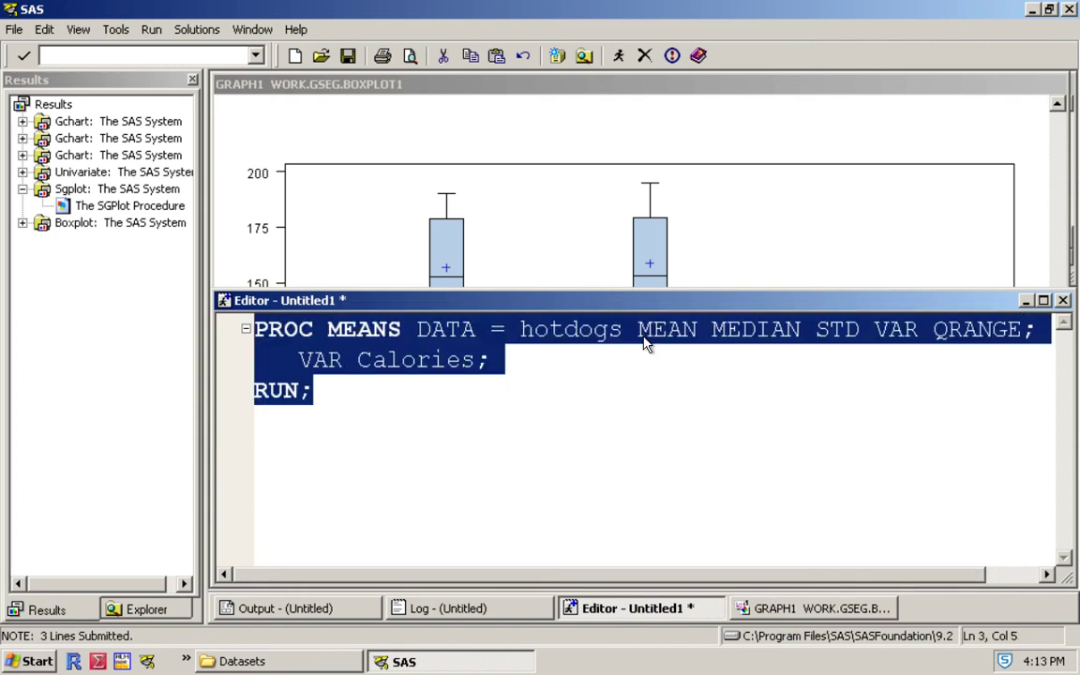
Run the PROC MEANS program, then insert a blank line after VAR Calories;
{"action": "left_click", "coordinate": [618, 55]}
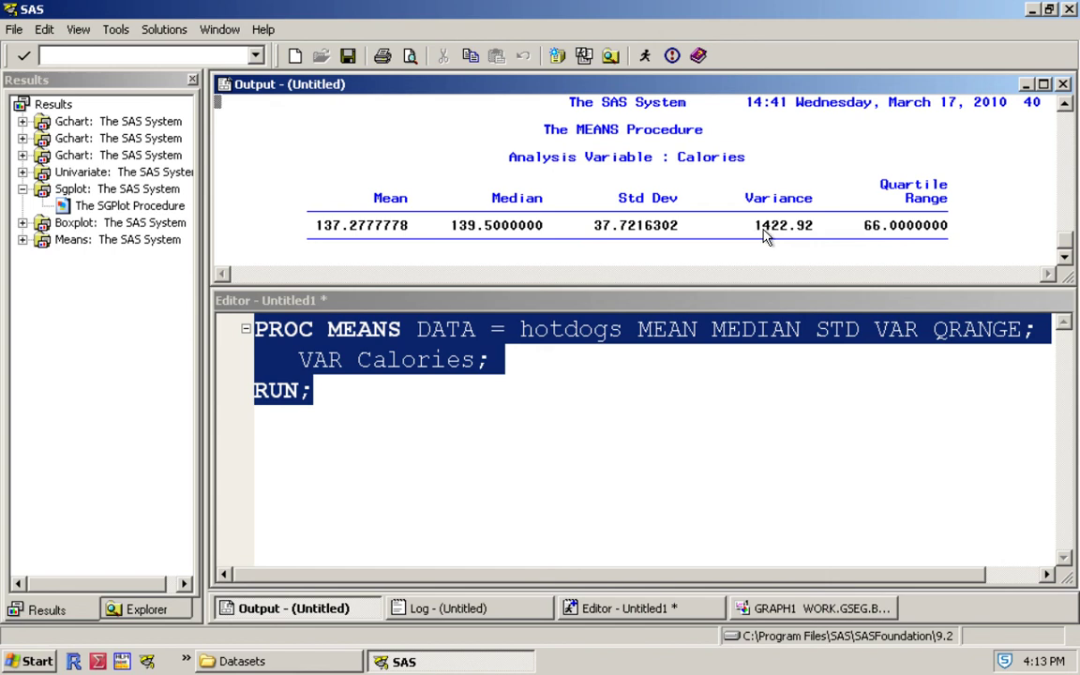
{"action": "left_click", "coordinate": [650, 374]}
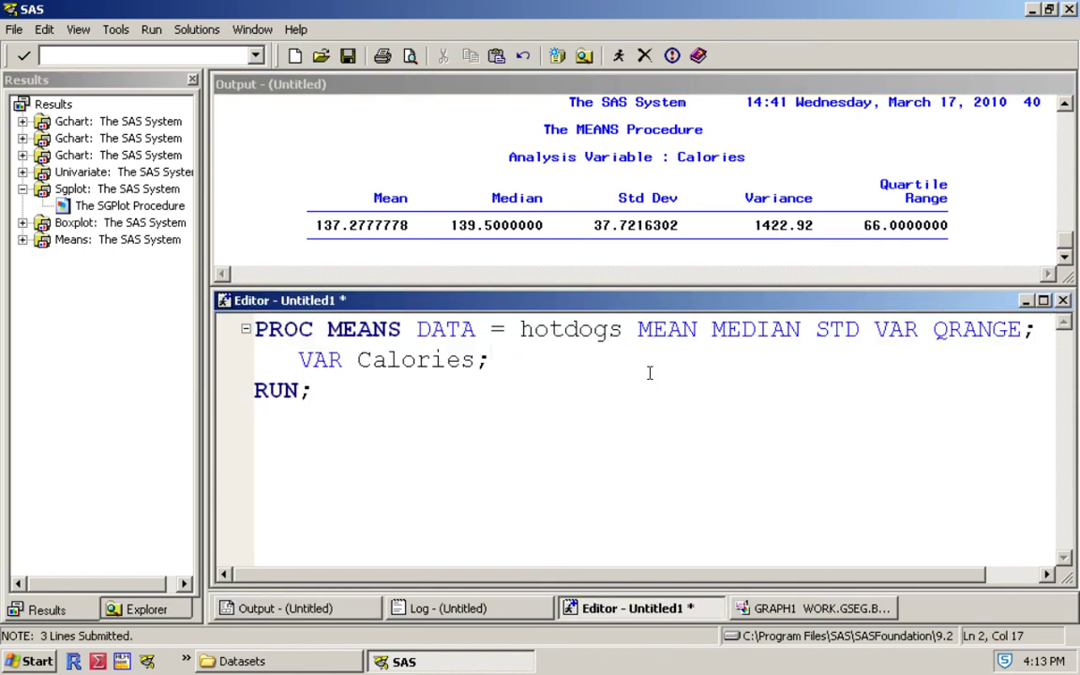
{"action": "key", "text": "Return"}
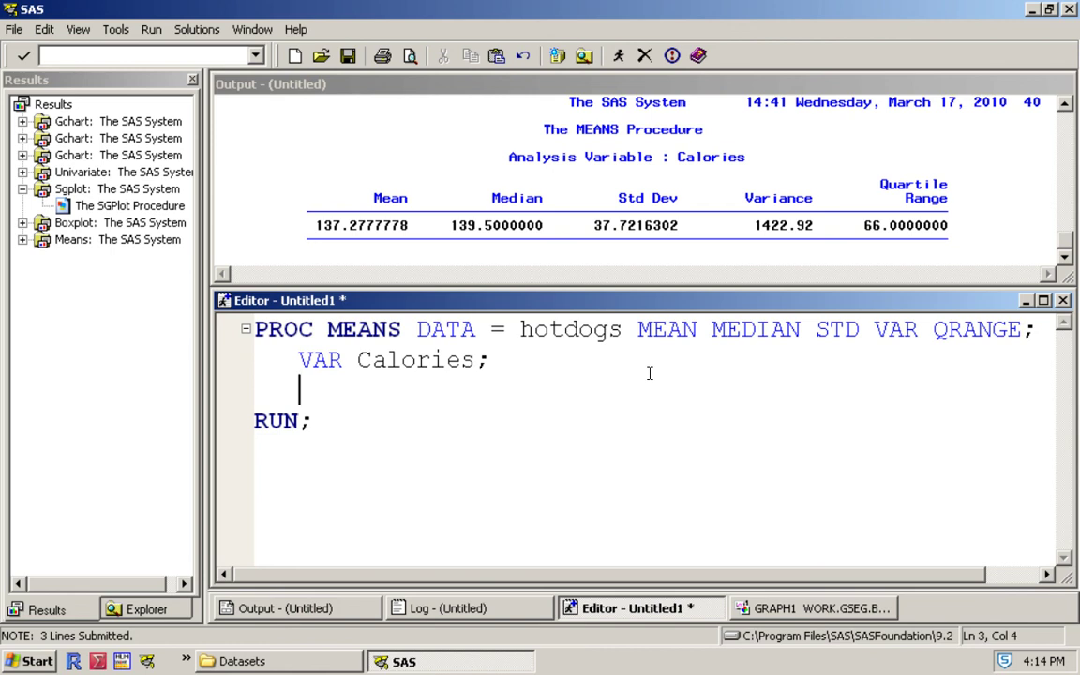
Add BY Type;, keep only the MEAN statistic and select the program
{"action": "type", "text": "BY"}
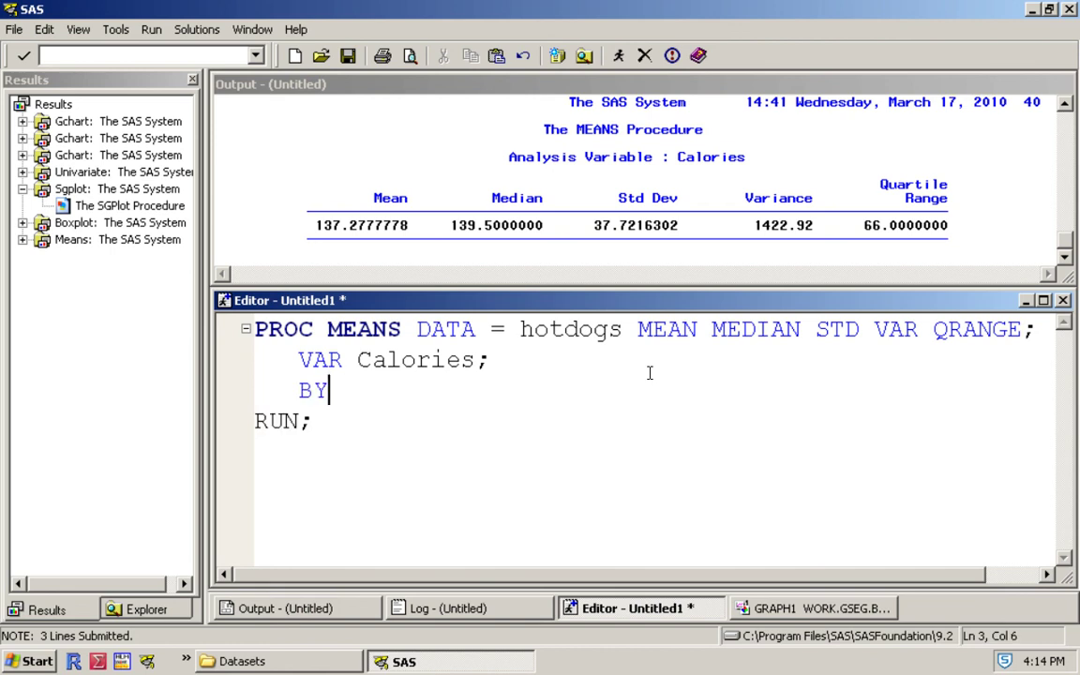
{"action": "type", "text": " Type;"}
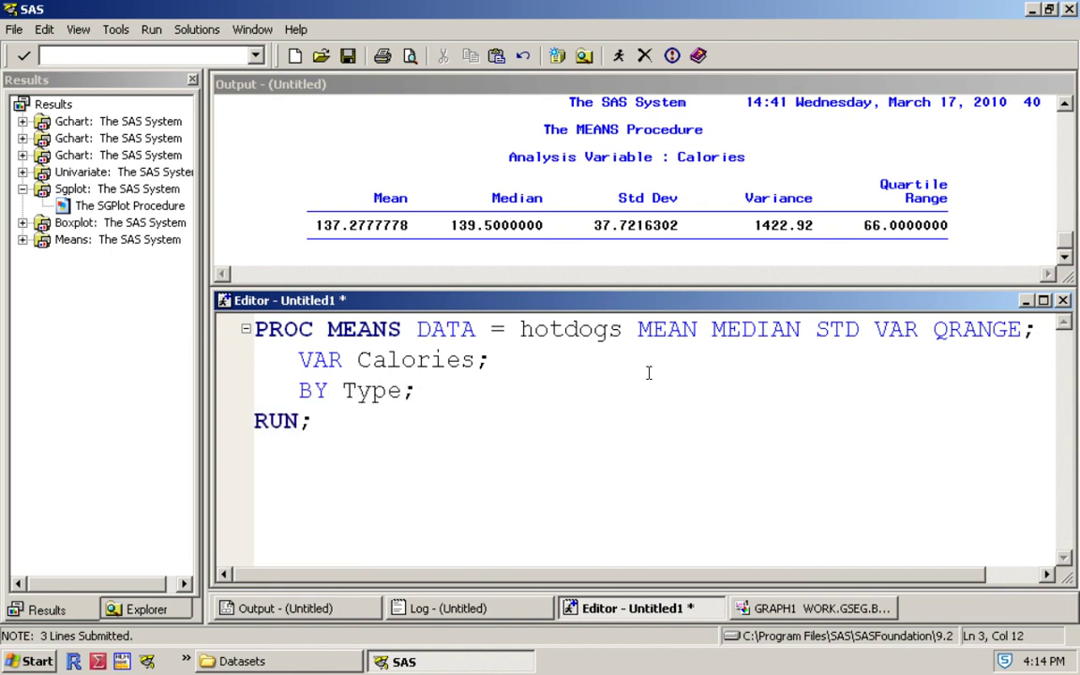
{"action": "left_click_drag", "start_coordinate": [711, 330], "coordinate": [1020, 342]}
{"action": "key", "text": "BackSpace"}
{"action": "key", "text": "BackSpace"}
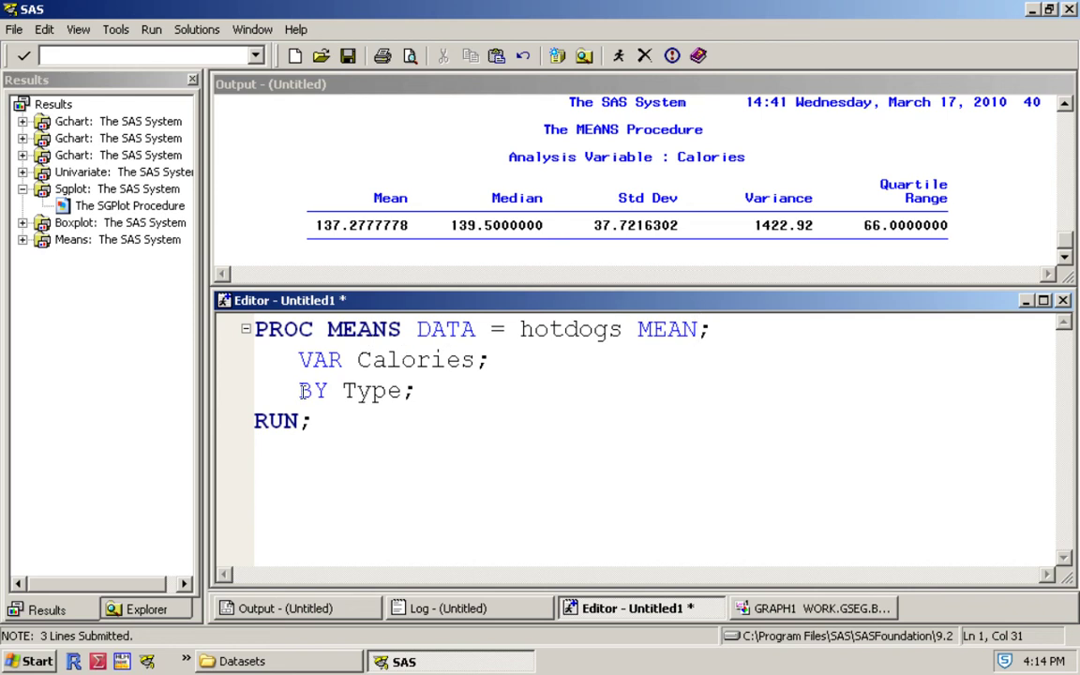
{"action": "key", "text": "ctrl+a"}
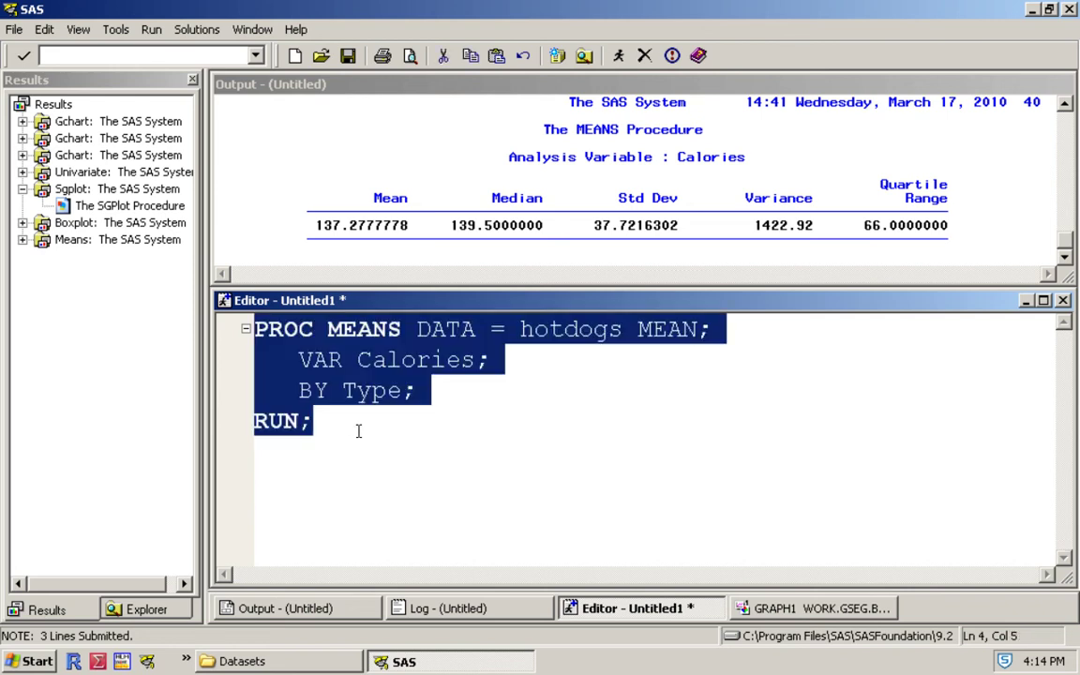
{"action": "left_click", "coordinate": [619, 58]}
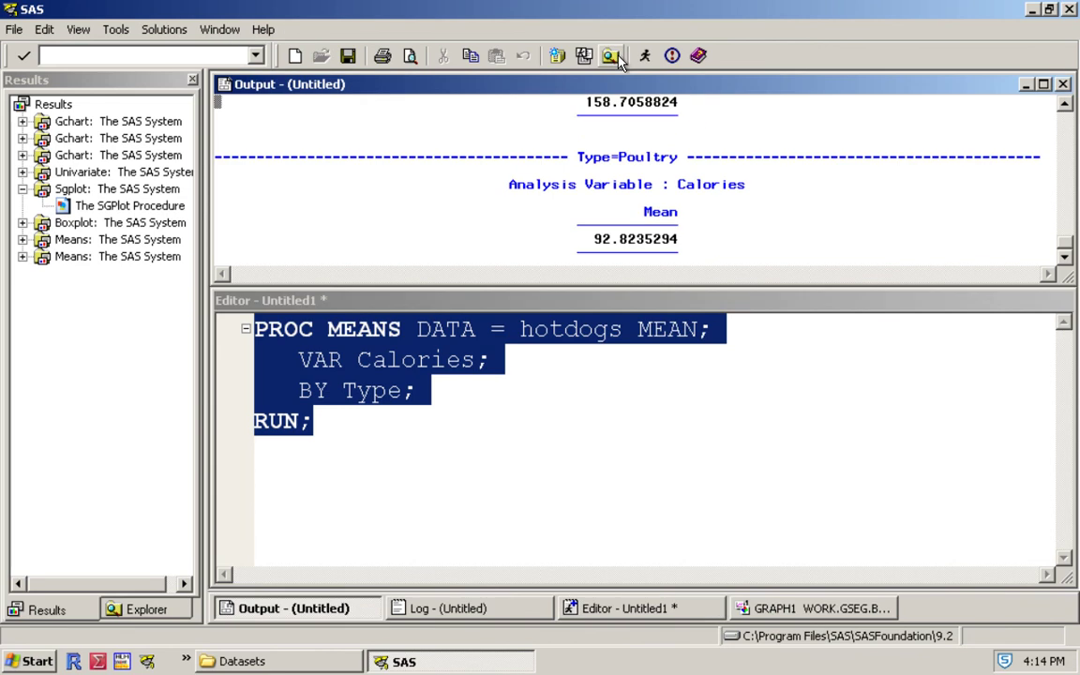
{"action": "scroll", "coordinate": [705, 150], "scroll_direction": "up", "scroll_amount": 1}
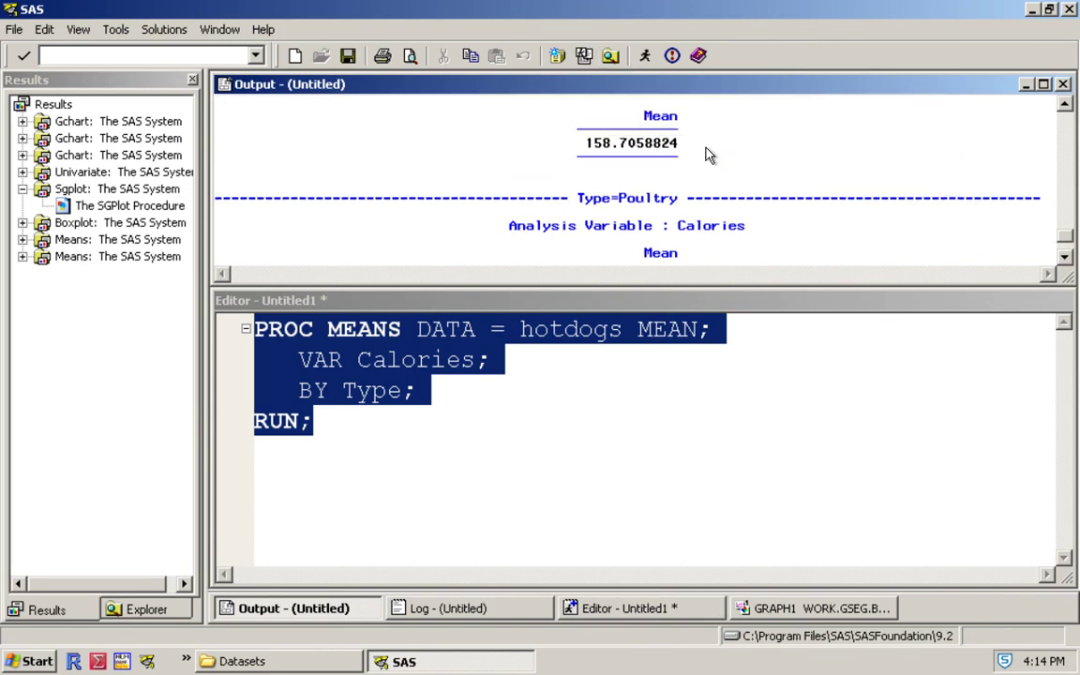
{"action": "scroll", "coordinate": [710, 155], "scroll_direction": "up", "scroll_amount": 1}
{"action": "scroll", "coordinate": [708, 153], "scroll_direction": "up", "scroll_amount": 2}
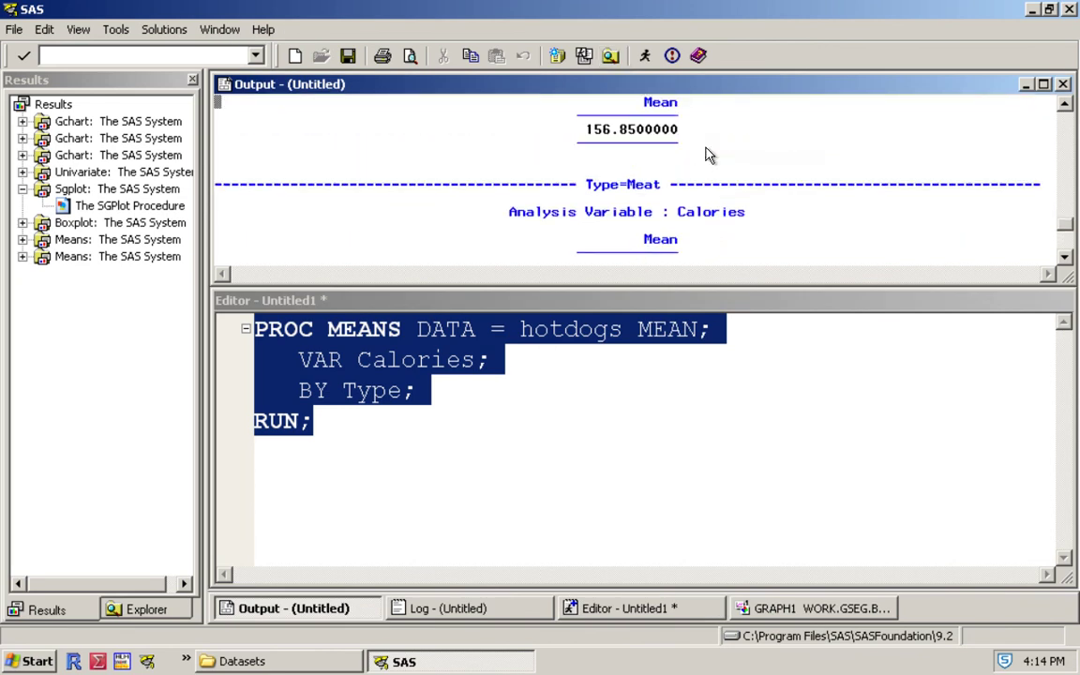
{"action": "scroll", "coordinate": [589, 122], "scroll_direction": "up", "scroll_amount": 1}
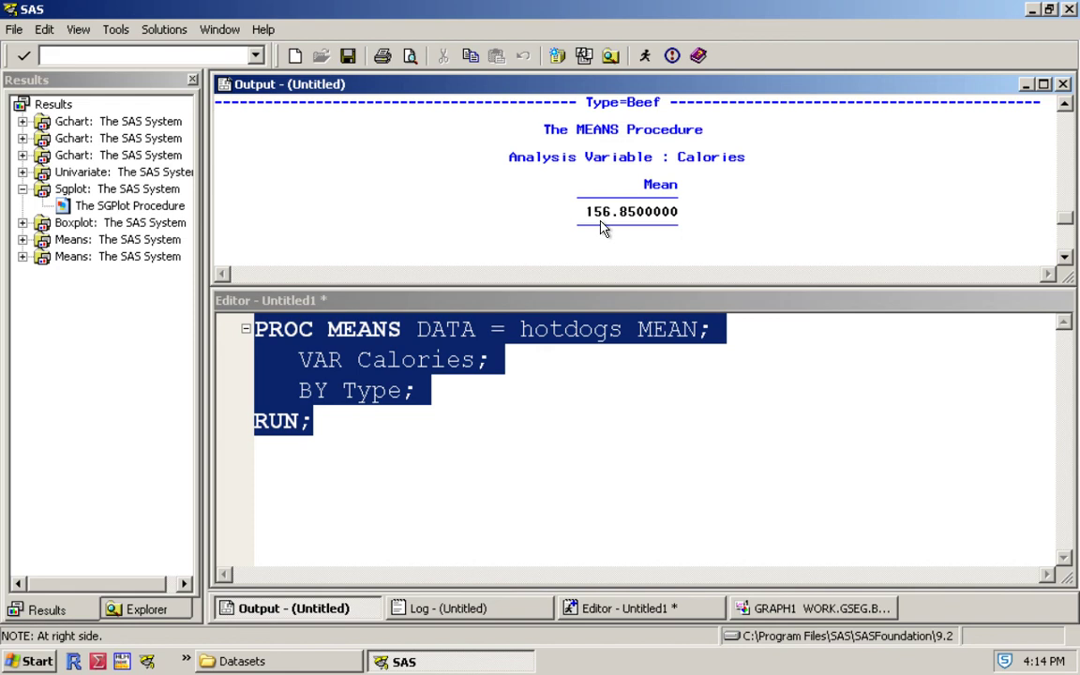
{"action": "scroll", "coordinate": [646, 219], "scroll_direction": "down", "scroll_amount": 3}
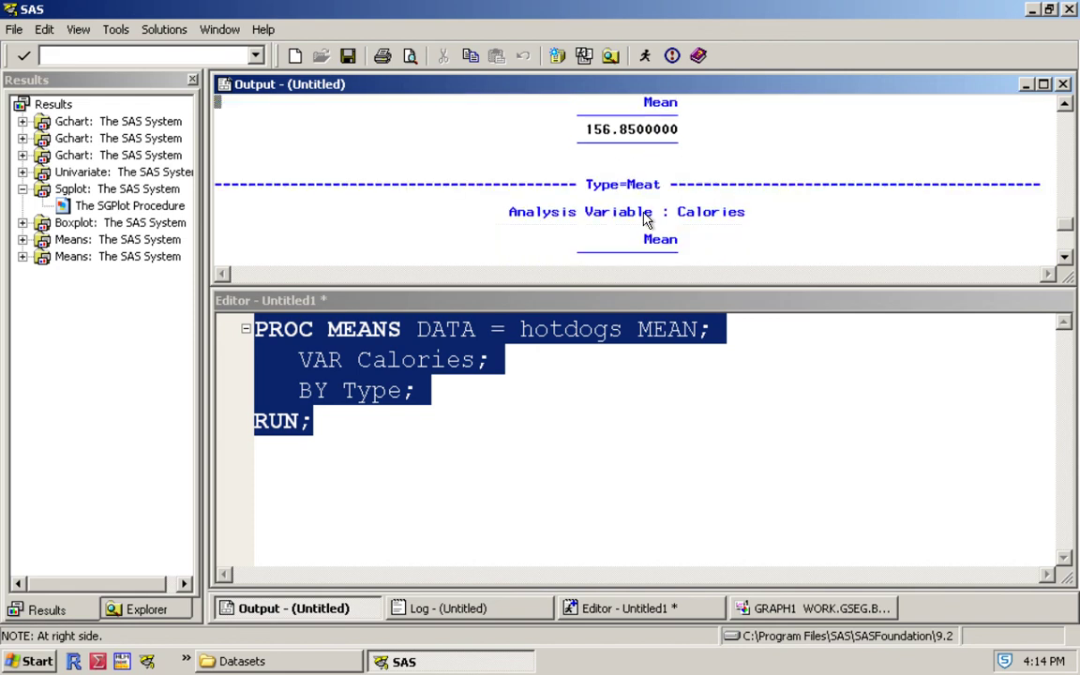
{"action": "scroll", "coordinate": [645, 219], "scroll_direction": "down", "scroll_amount": 1}
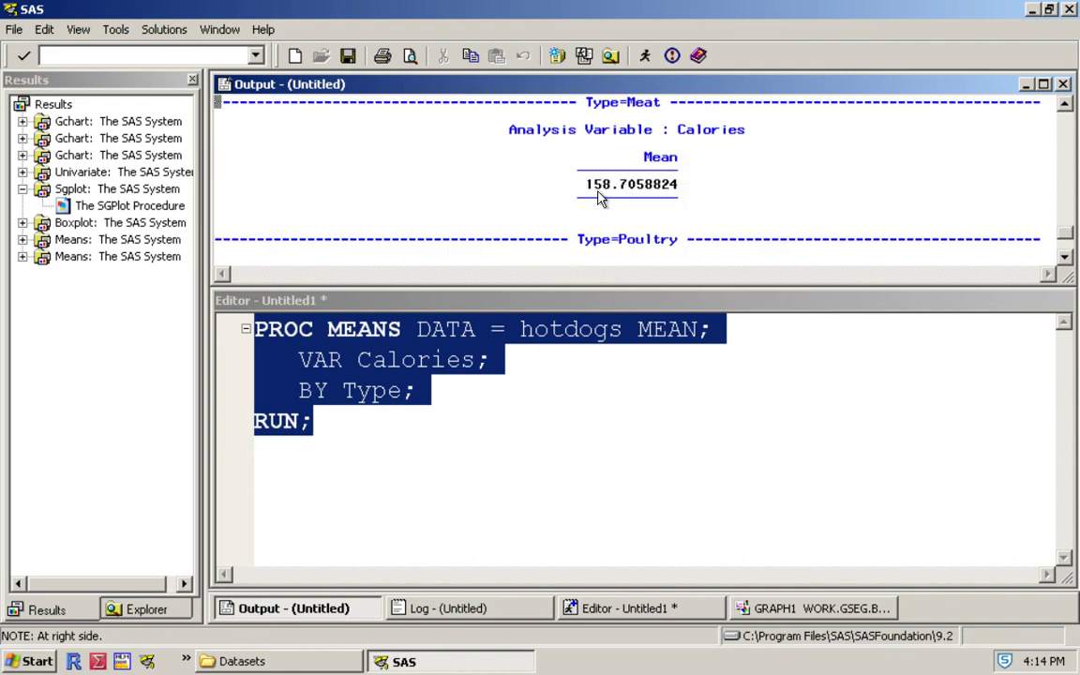
{"action": "scroll", "coordinate": [612, 197], "scroll_direction": "down", "scroll_amount": 2}
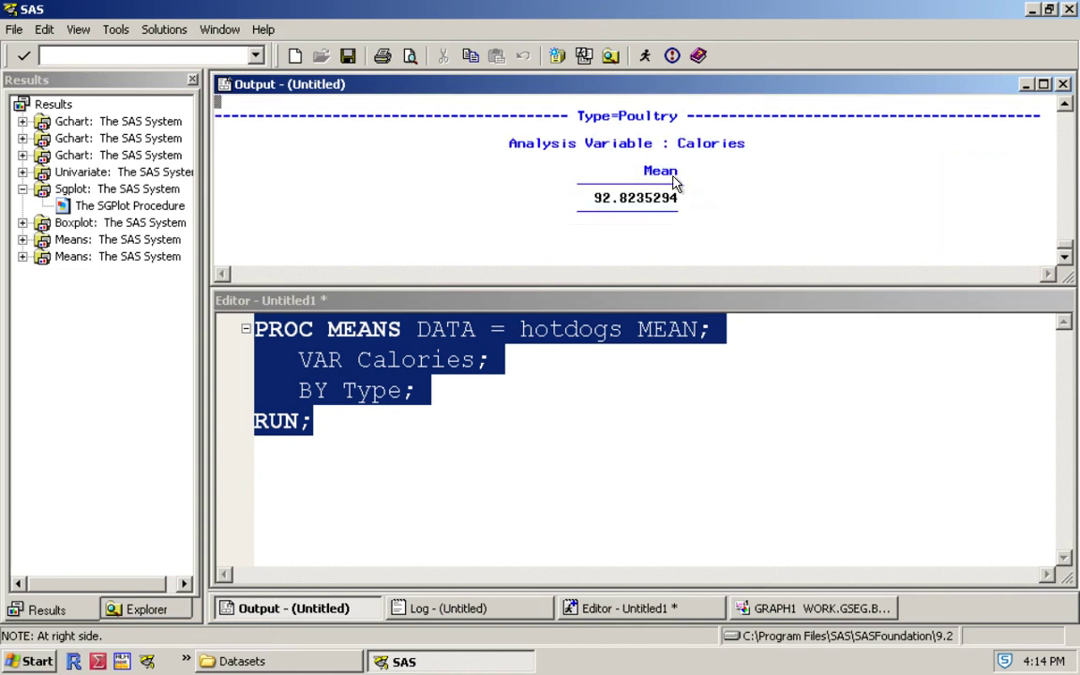
Bring the GRAPH1 WORK.GSEG.BOXPLOT1 Calories box plot back to the front
{"action": "left_click", "coordinate": [806, 608]}
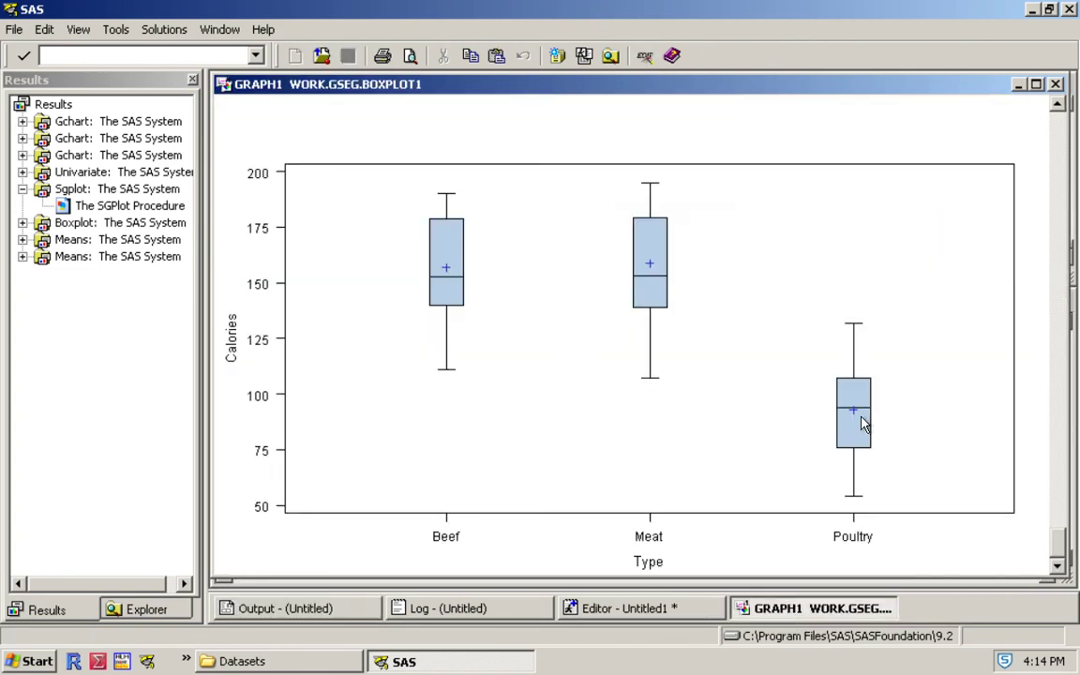